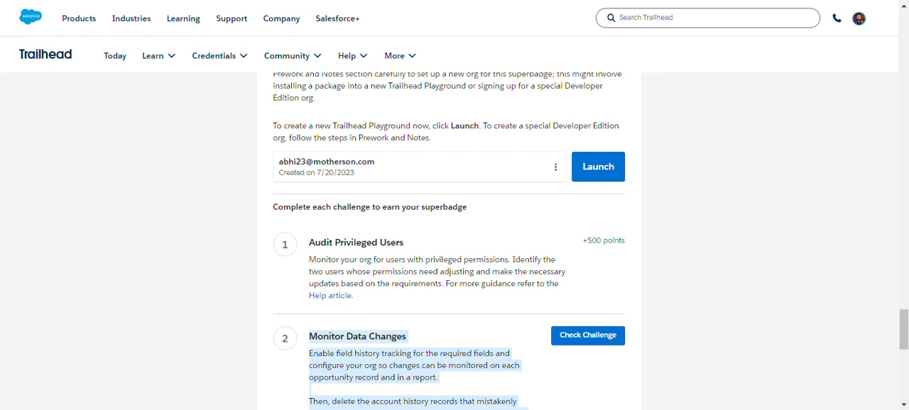
Step: Switch to Salesforce Setup and open the Opportunity object in Object Manager
{"action": "key", "text": "ctrl+Tab"}
{"action": "left_click", "coordinate": [174, 46]}
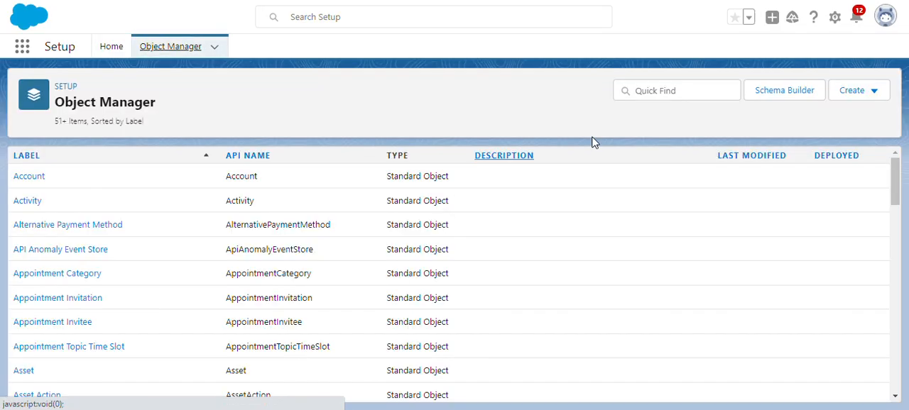
{"action": "left_click", "coordinate": [646, 88]}
{"action": "type", "text": "op"}
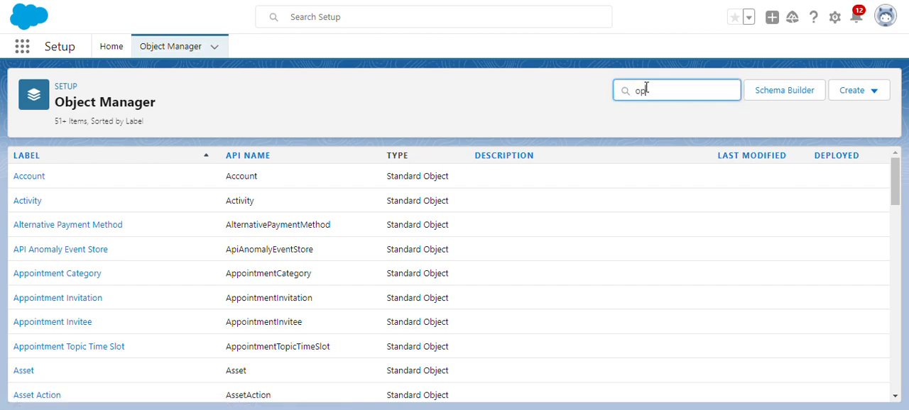
{"action": "type", "text": "p"}
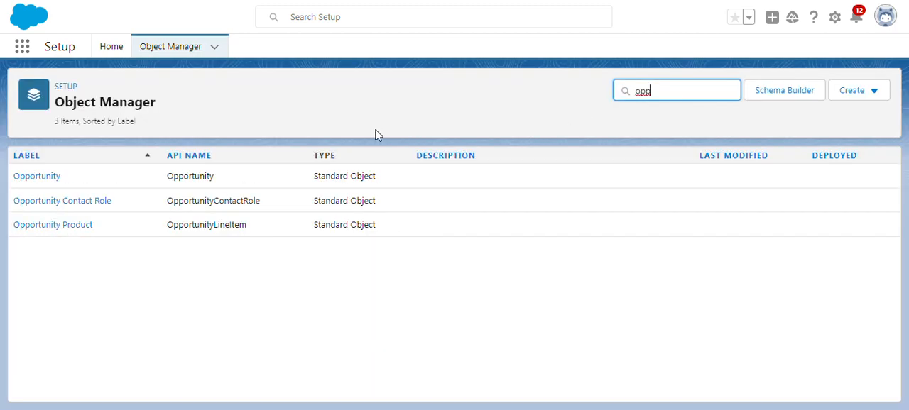
{"action": "left_click", "coordinate": [47, 183]}
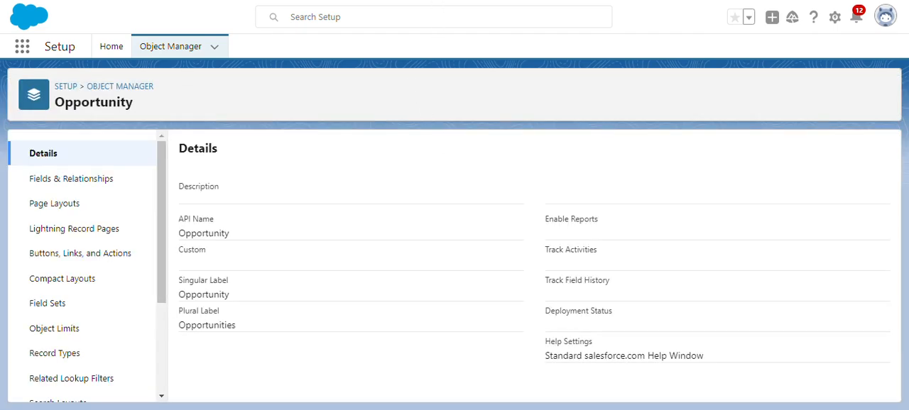
Step: Enable Opportunity field history, track old and new values for Close Date and Amount, and save the tracking settings
{"action": "left_click", "coordinate": [37, 179]}
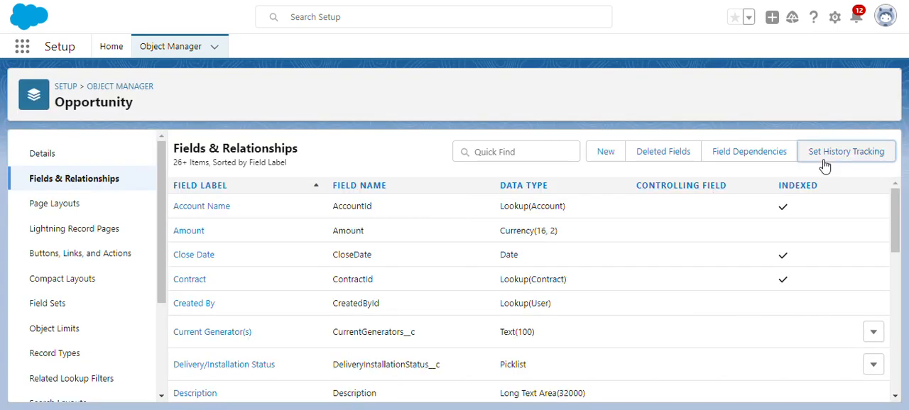
{"action": "left_click", "coordinate": [824, 153]}
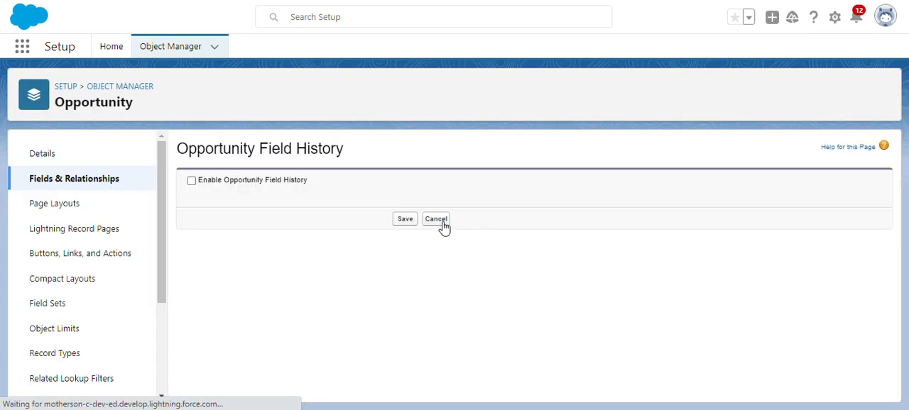
{"action": "left_click", "coordinate": [213, 180]}
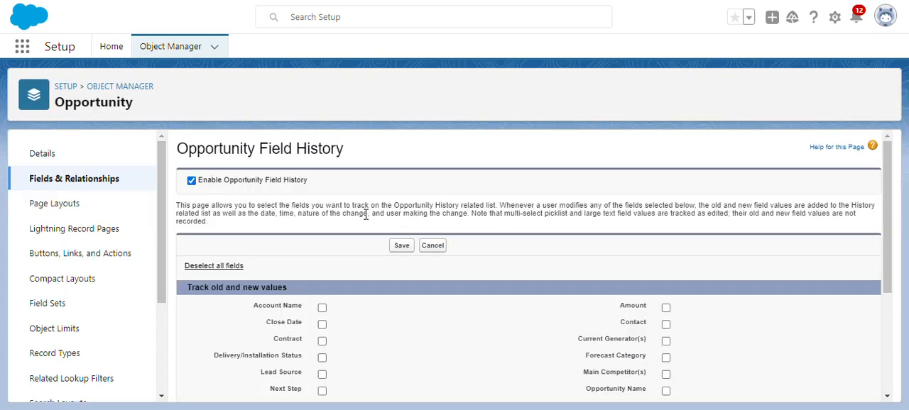
{"action": "left_click", "coordinate": [242, 182]}
{"action": "left_click", "coordinate": [240, 183]}
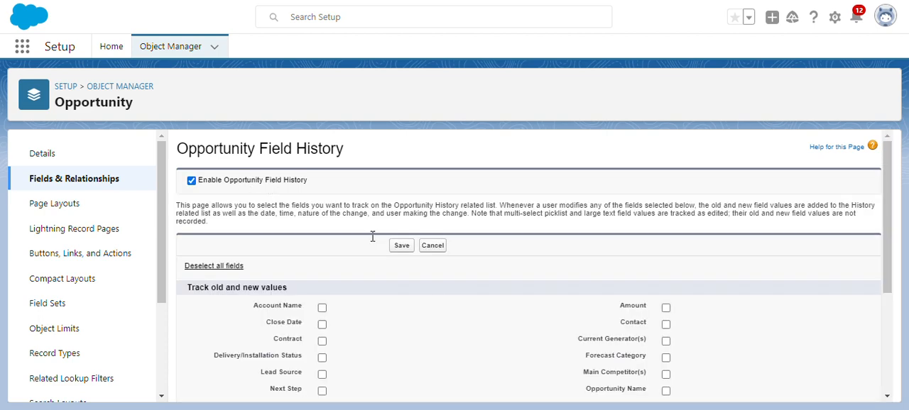
{"action": "scroll", "coordinate": [347, 276], "scroll_direction": "down", "scroll_amount": 2}
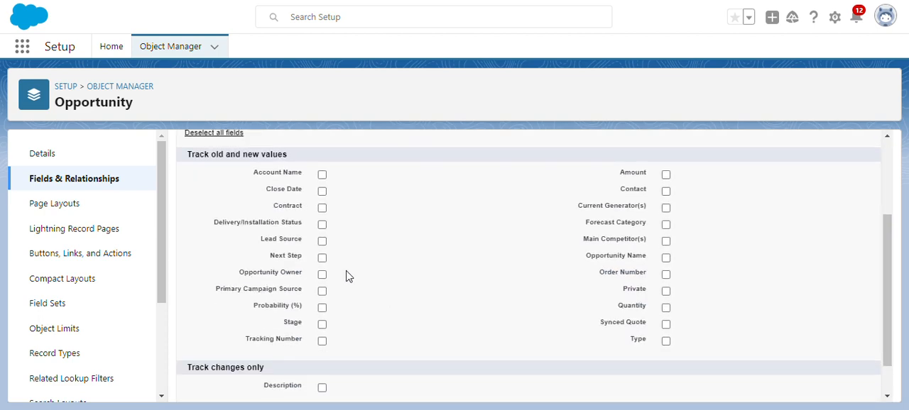
{"action": "left_click", "coordinate": [321, 192]}
{"action": "left_click", "coordinate": [666, 176]}
{"action": "scroll", "coordinate": [410, 156], "scroll_direction": "up", "scroll_amount": 3}
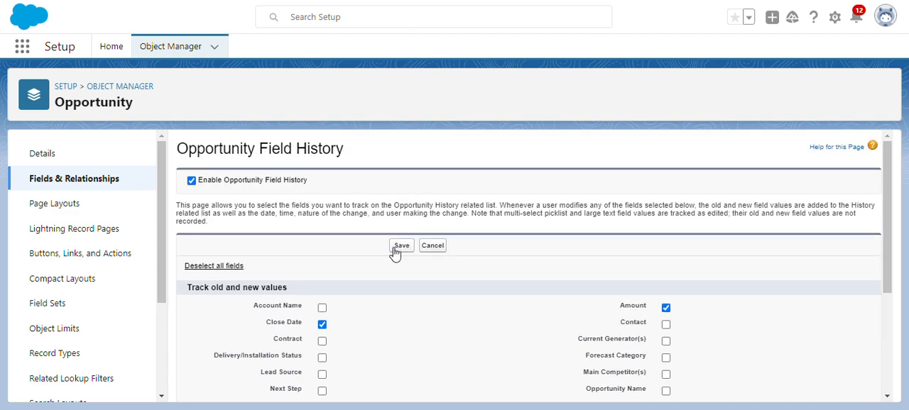
{"action": "left_click", "coordinate": [400, 248]}
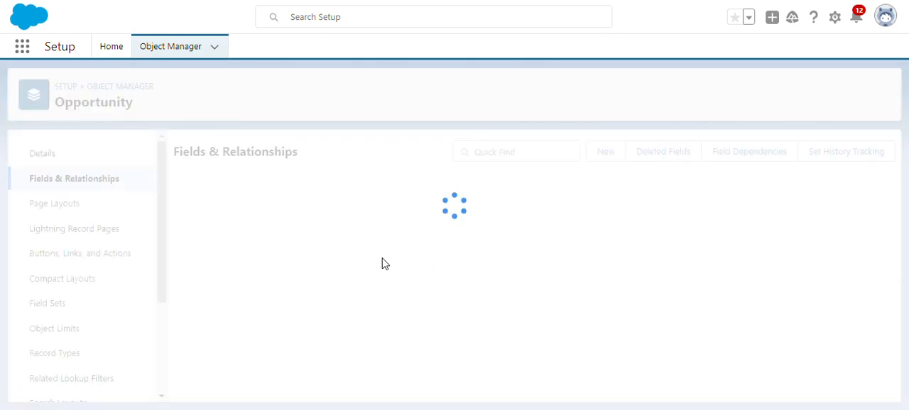
Step: Add the Opportunity Field History related list above Products on the Opportunity Layout and save, overwriting users' personal related list customizations
{"action": "left_click", "coordinate": [83, 204]}
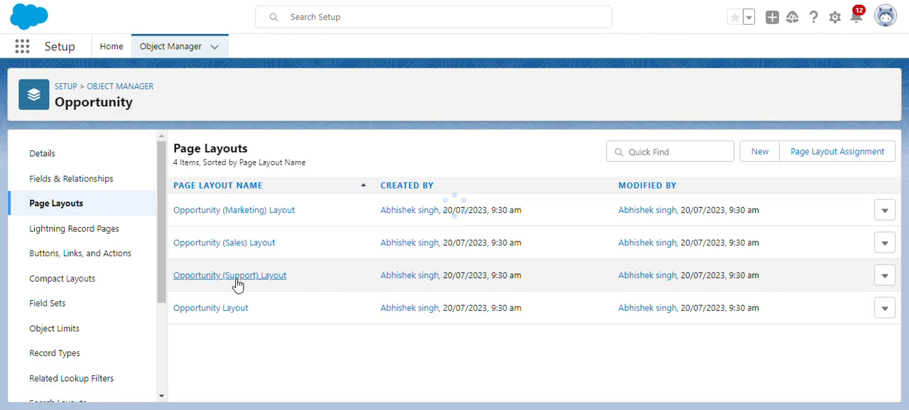
{"action": "left_click", "coordinate": [234, 310]}
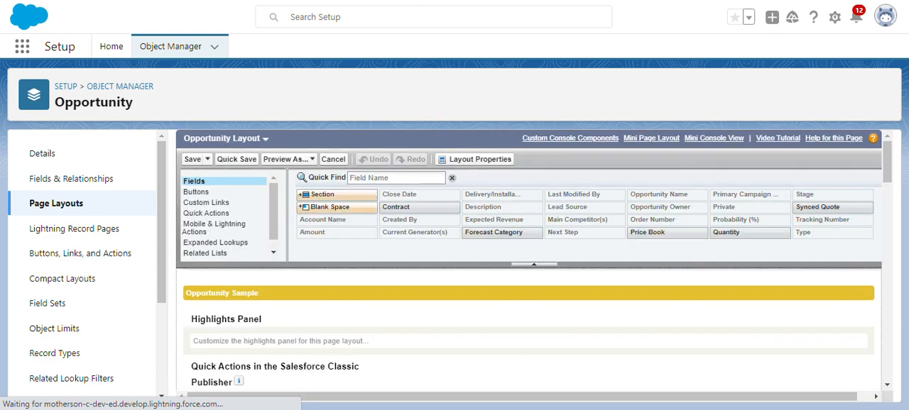
{"action": "scroll", "coordinate": [414, 135], "scroll_direction": "down", "scroll_amount": 5}
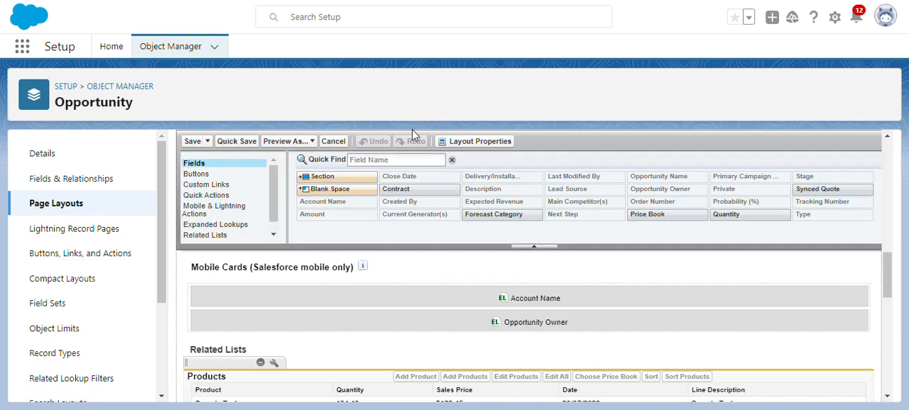
{"action": "left_click", "coordinate": [216, 237]}
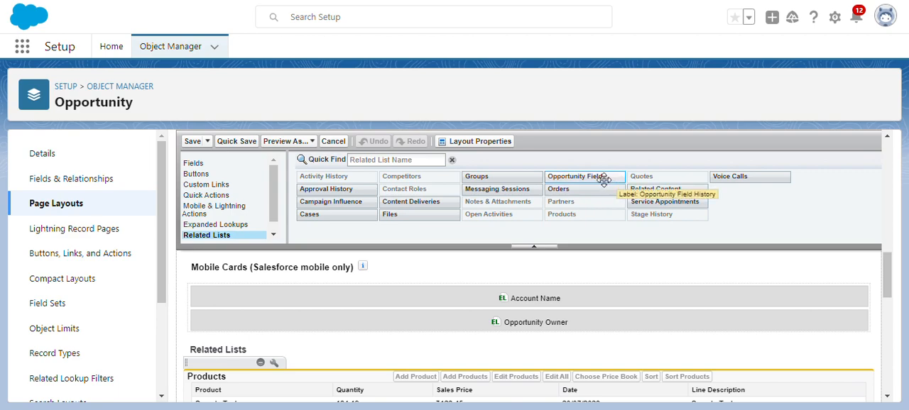
{"action": "scroll", "coordinate": [511, 319], "scroll_direction": "down", "scroll_amount": 1}
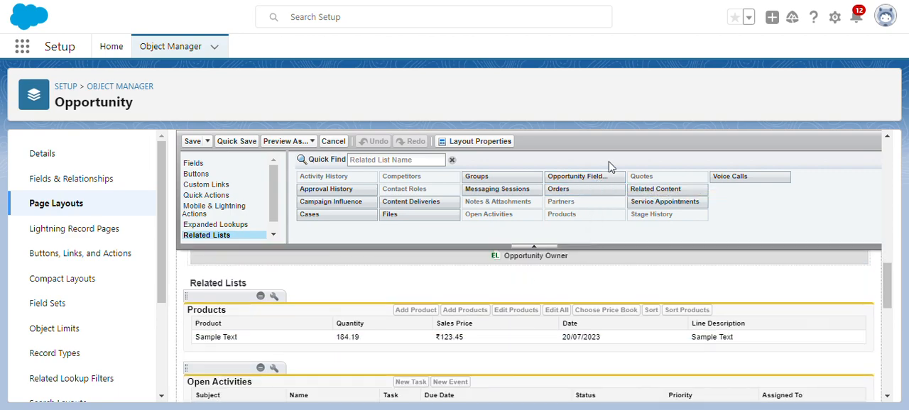
{"action": "left_click_drag", "start_coordinate": [582, 175], "coordinate": [270, 315]}
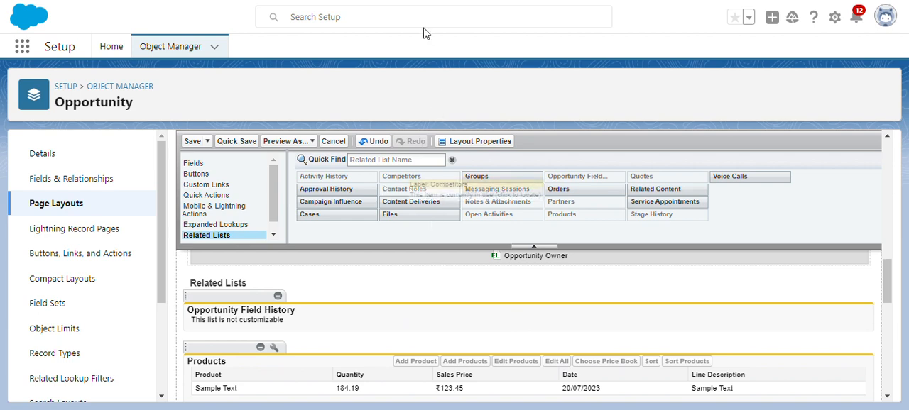
{"action": "left_click", "coordinate": [192, 142]}
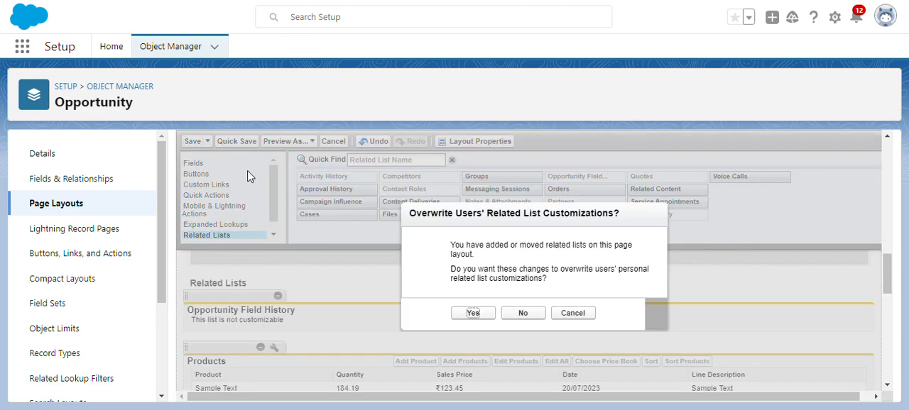
{"action": "left_click", "coordinate": [473, 314]}
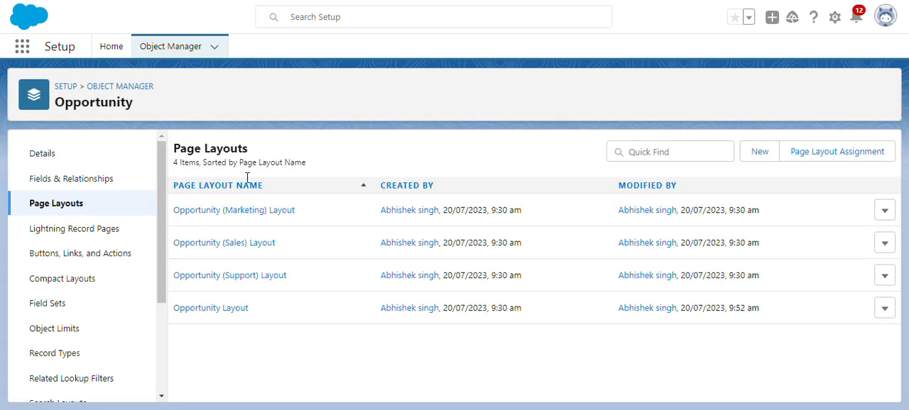
Step: Go to Reports, begin creating a new report, and dismiss the Go Mobile prompt
{"action": "left_click", "coordinate": [22, 48]}
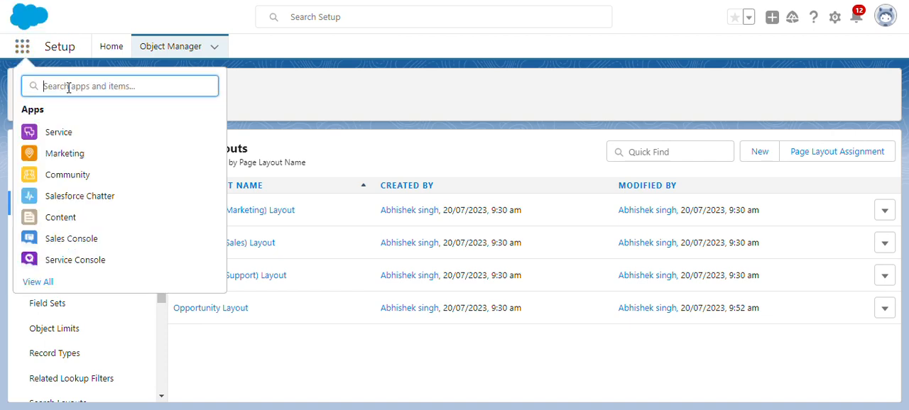
{"action": "type", "text": "repo"}
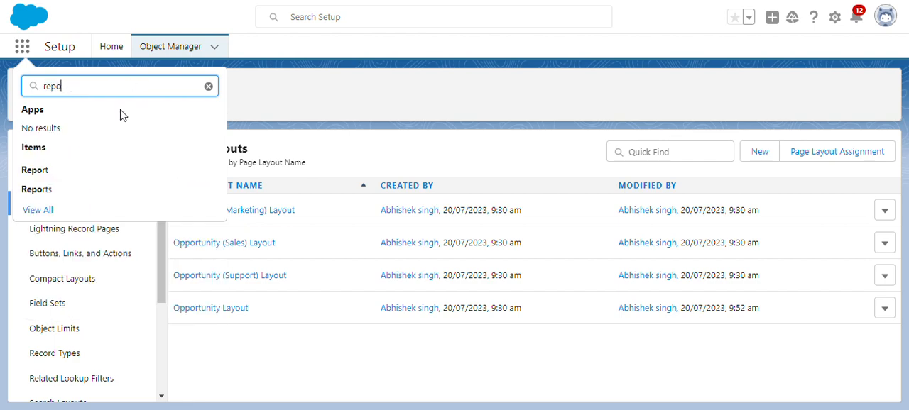
{"action": "left_click", "coordinate": [35, 190]}
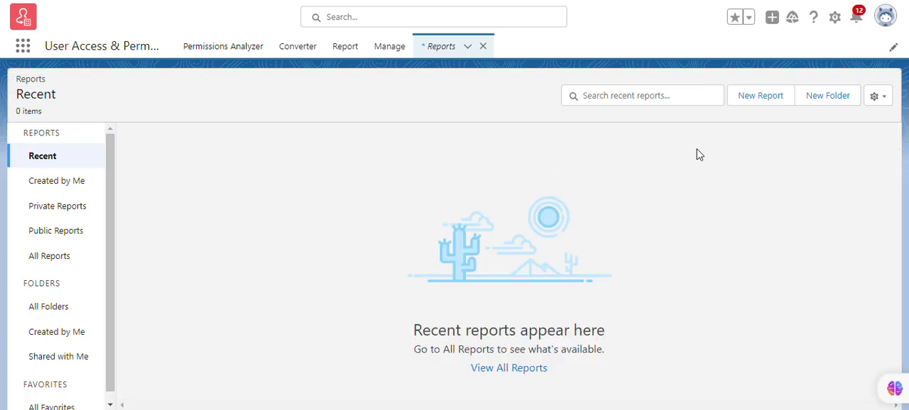
{"action": "left_click", "coordinate": [769, 96]}
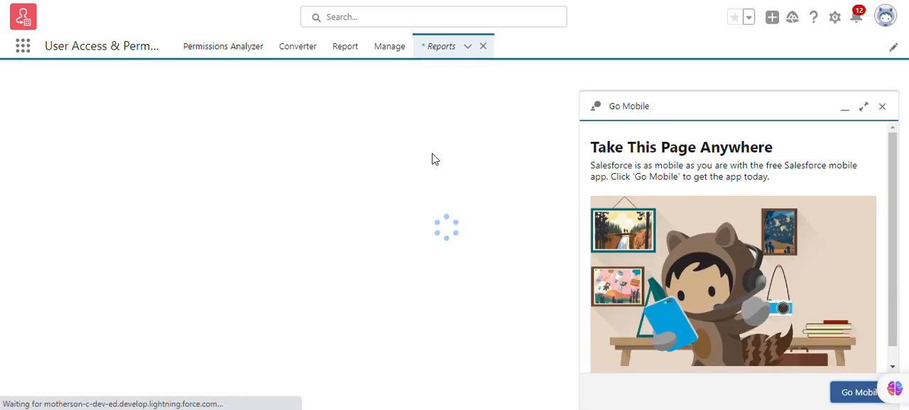
{"action": "left_click", "coordinate": [881, 107]}
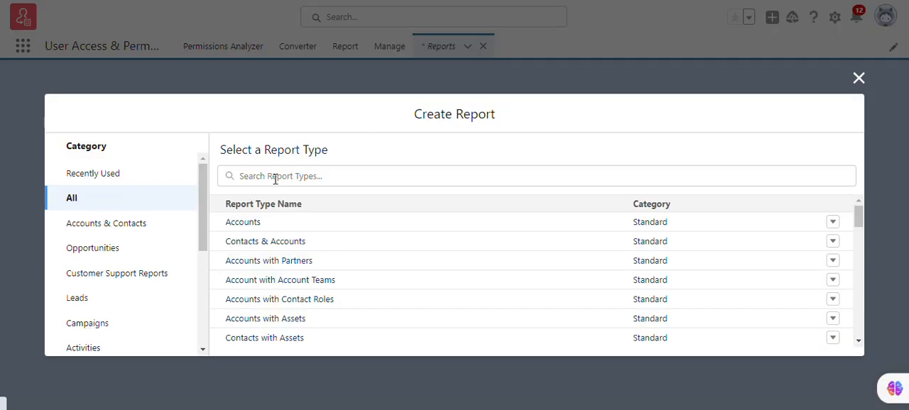
Step: Find the Opportunity Field History report type and start a report with it
{"action": "left_click", "coordinate": [275, 179]}
{"action": "type", "text": "opp"}
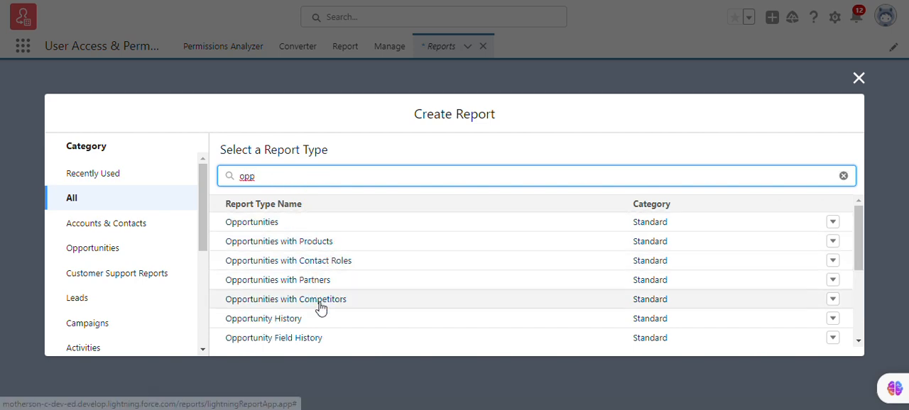
{"action": "scroll", "coordinate": [325, 284], "scroll_direction": "down", "scroll_amount": 2}
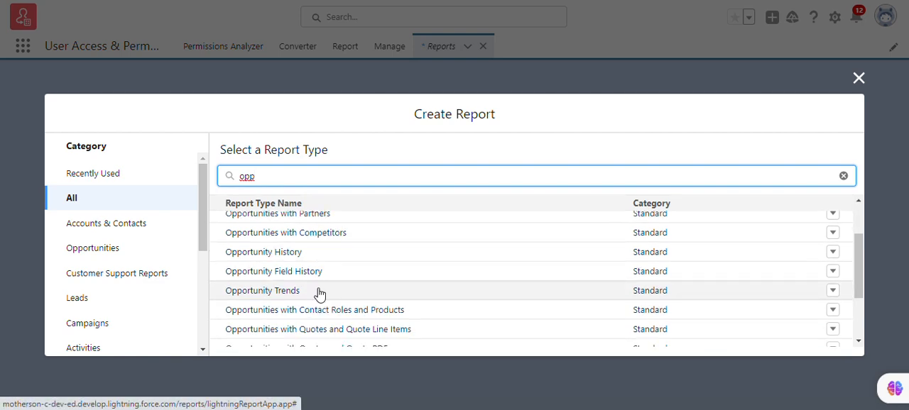
{"action": "left_click", "coordinate": [328, 279]}
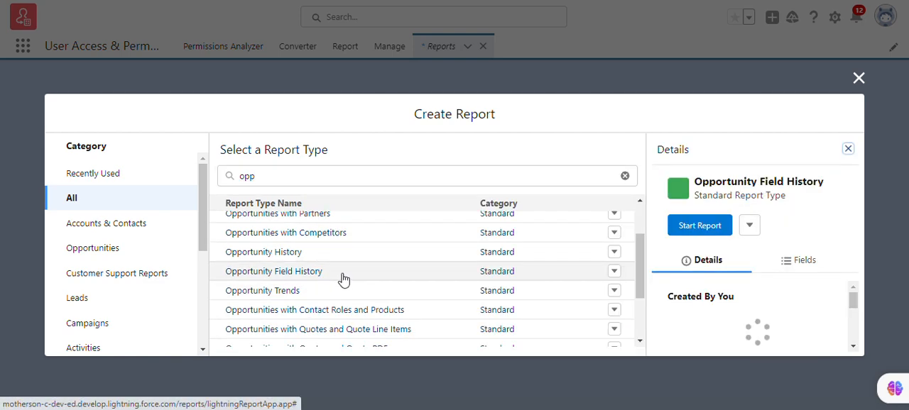
{"action": "left_click", "coordinate": [699, 231]}
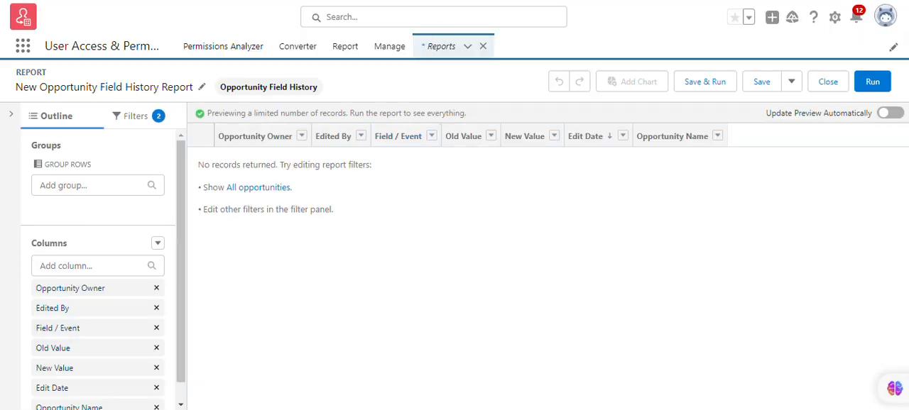
Step: Set the report's Show Me filter to All opportunities and apply it
{"action": "left_click", "coordinate": [147, 122]}
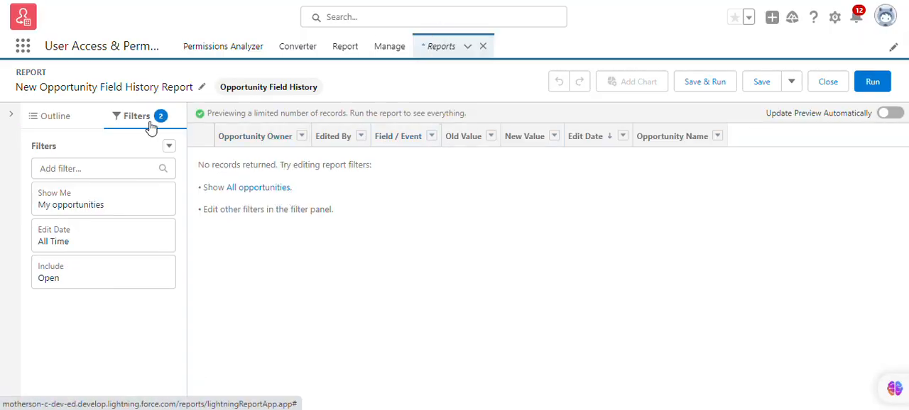
{"action": "left_click", "coordinate": [88, 213]}
{"action": "left_click", "coordinate": [258, 215]}
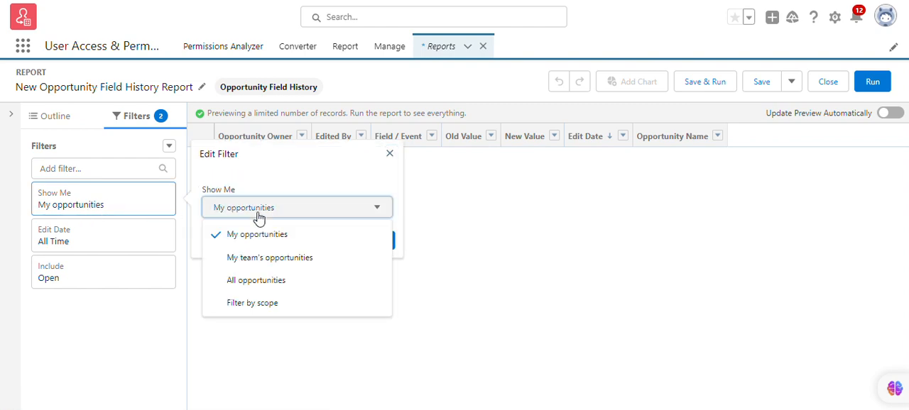
{"action": "left_click", "coordinate": [258, 282]}
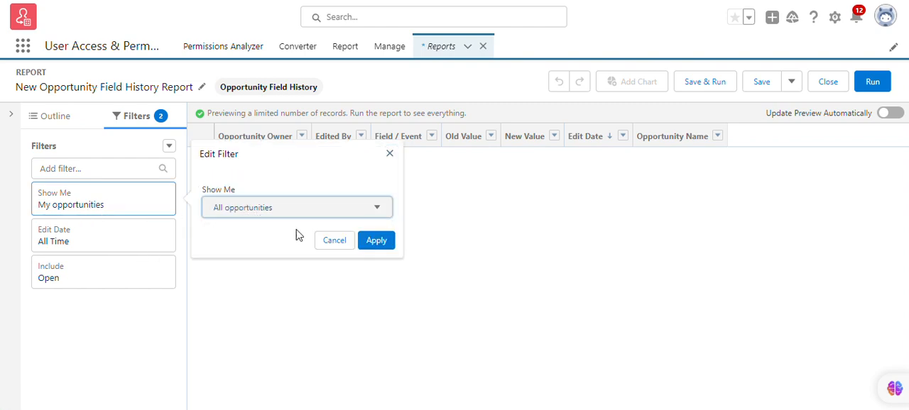
{"action": "left_click", "coordinate": [376, 243]}
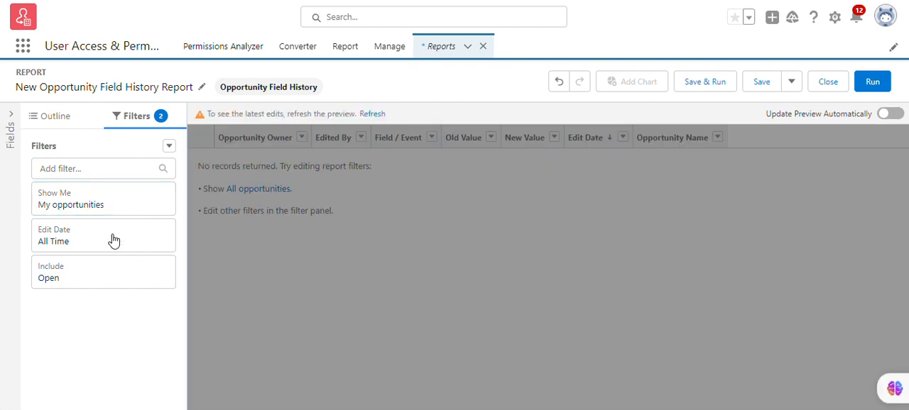
{"action": "left_click", "coordinate": [113, 235]}
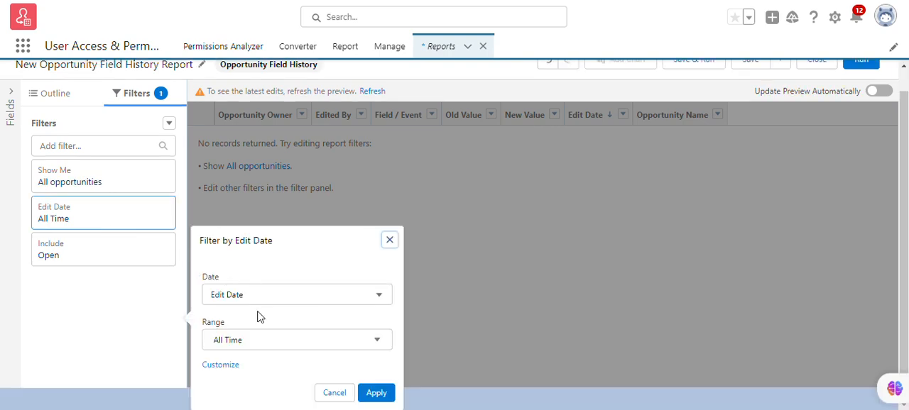
{"action": "left_click", "coordinate": [348, 289]}
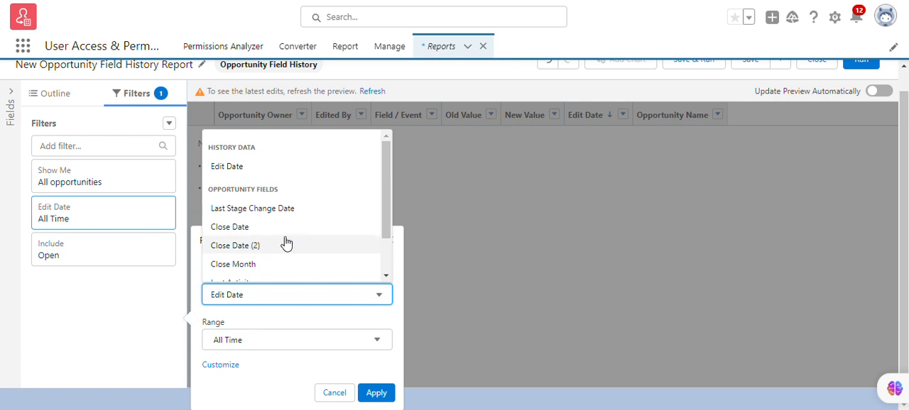
{"action": "scroll", "coordinate": [281, 231], "scroll_direction": "down", "scroll_amount": 2}
{"action": "scroll", "coordinate": [280, 232], "scroll_direction": "up", "scroll_amount": 2}
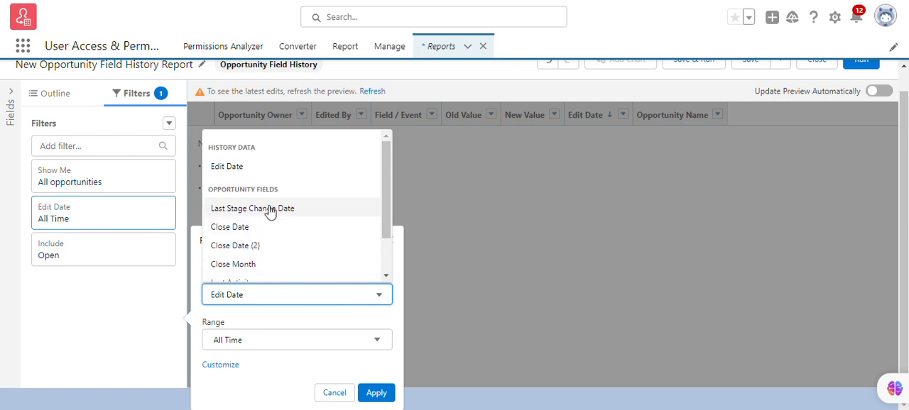
{"action": "scroll", "coordinate": [291, 206], "scroll_direction": "down", "scroll_amount": 1}
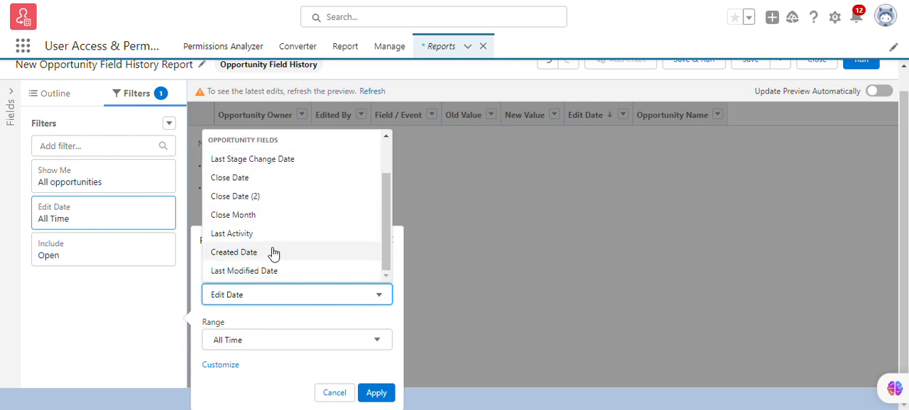
{"action": "scroll", "coordinate": [264, 203], "scroll_direction": "up", "scroll_amount": 3}
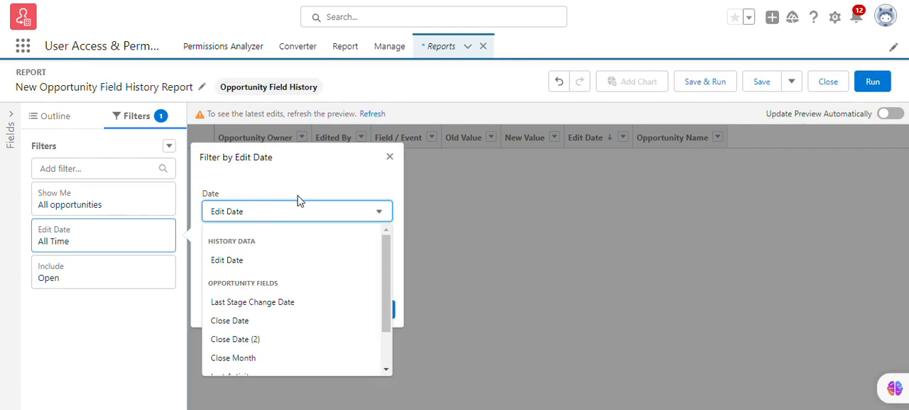
{"action": "left_click", "coordinate": [420, 245]}
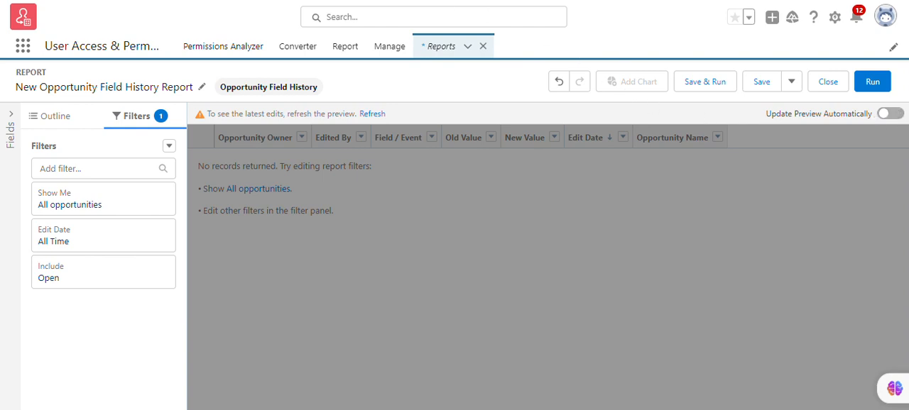
Step: Set the Edit Date filter's range to Last 7 Days and apply it
{"action": "left_click", "coordinate": [117, 241]}
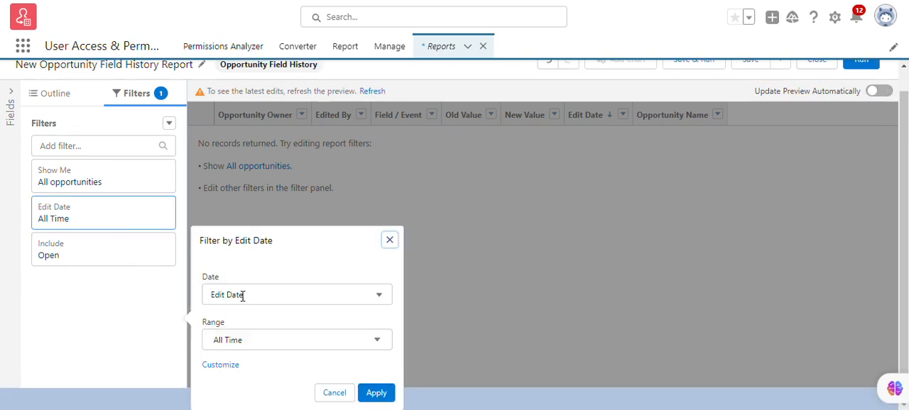
{"action": "left_click", "coordinate": [291, 337]}
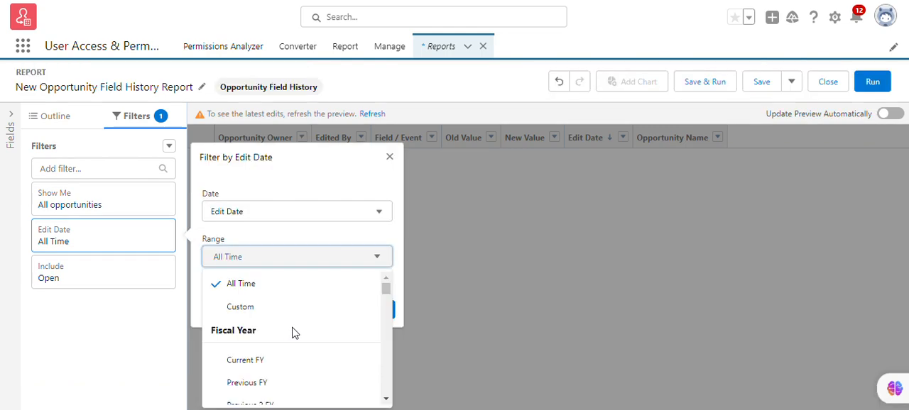
{"action": "scroll", "coordinate": [297, 329], "scroll_direction": "down", "scroll_amount": 2}
{"action": "scroll", "coordinate": [297, 329], "scroll_direction": "down", "scroll_amount": 10}
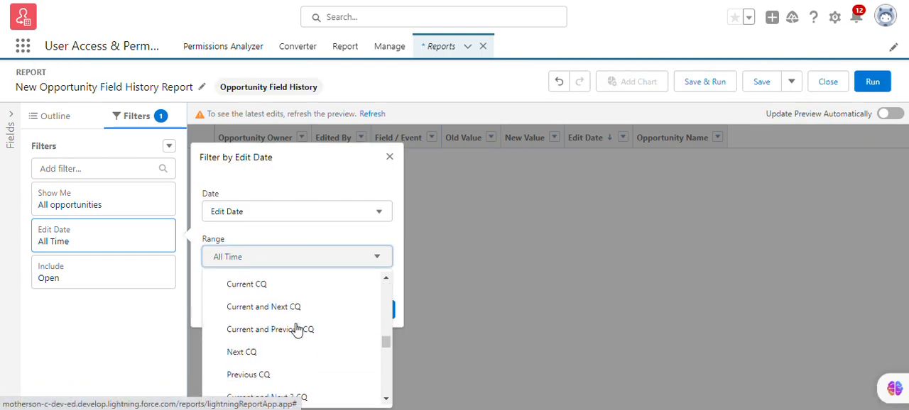
{"action": "scroll", "coordinate": [297, 329], "scroll_direction": "down", "scroll_amount": 5}
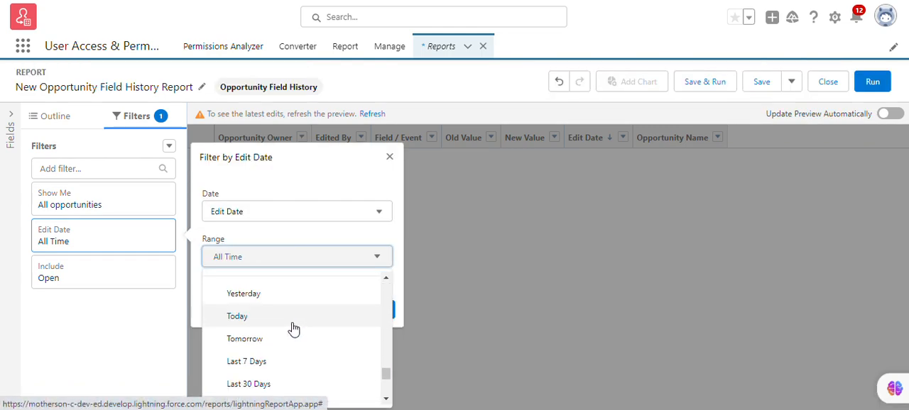
{"action": "scroll", "coordinate": [294, 329], "scroll_direction": "down", "scroll_amount": 1}
{"action": "left_click", "coordinate": [264, 301]}
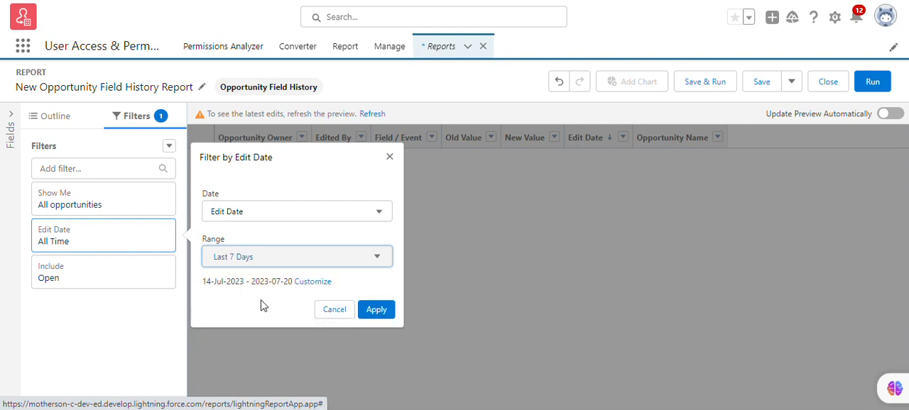
{"action": "left_click", "coordinate": [373, 310]}
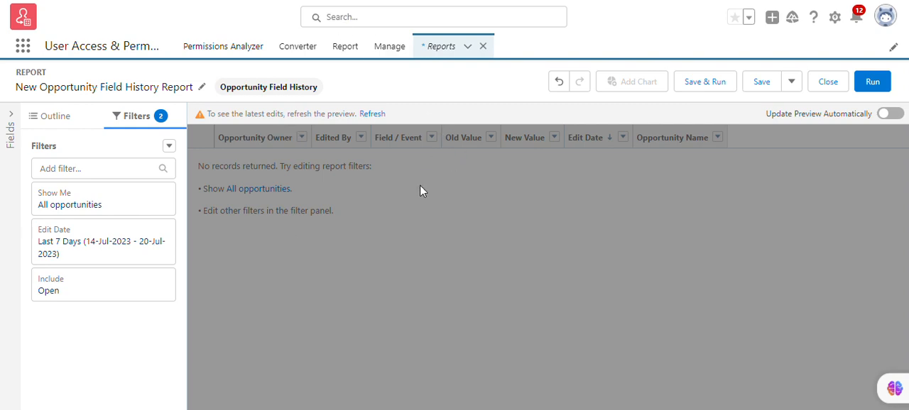
Step: Turn on automatic preview updates and set the report's Include filter to Any
{"action": "left_click", "coordinate": [889, 114]}
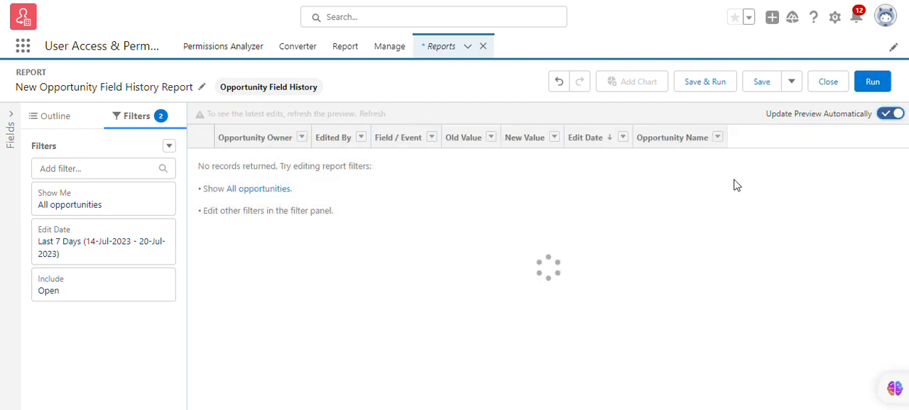
{"action": "left_click", "coordinate": [136, 297]}
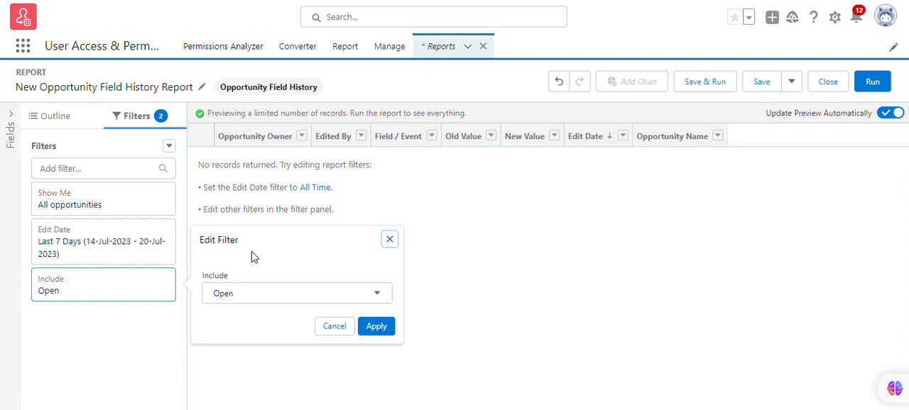
{"action": "left_click", "coordinate": [264, 298]}
{"action": "left_click", "coordinate": [242, 389]}
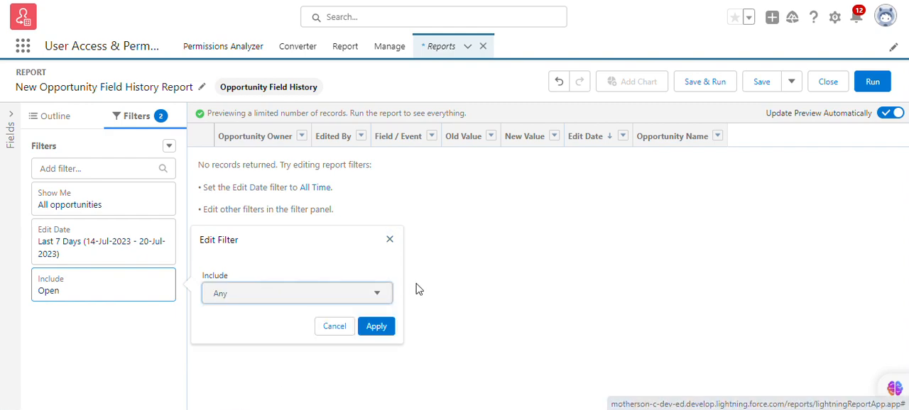
{"action": "left_click", "coordinate": [390, 326]}
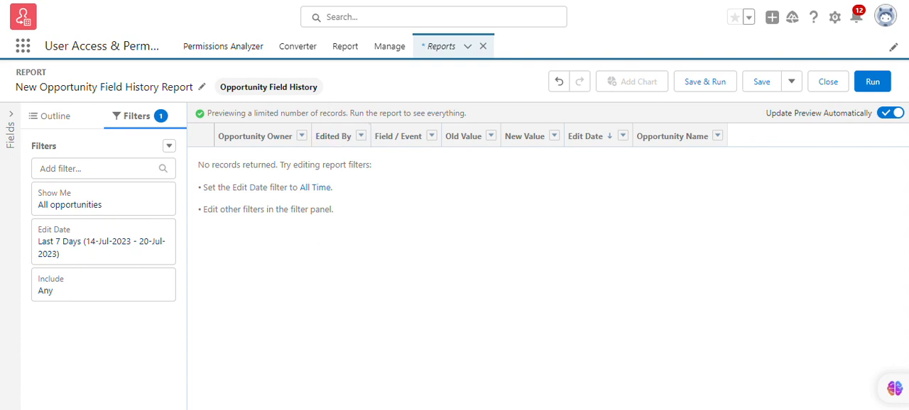
Step: Switch to the Trailhead challenge page and copy the Report Name value from the Monitor Data Changes requirements table
{"action": "left_click", "coordinate": [244, 2]}
{"action": "scroll", "coordinate": [388, 182], "scroll_direction": "up", "scroll_amount": 4}
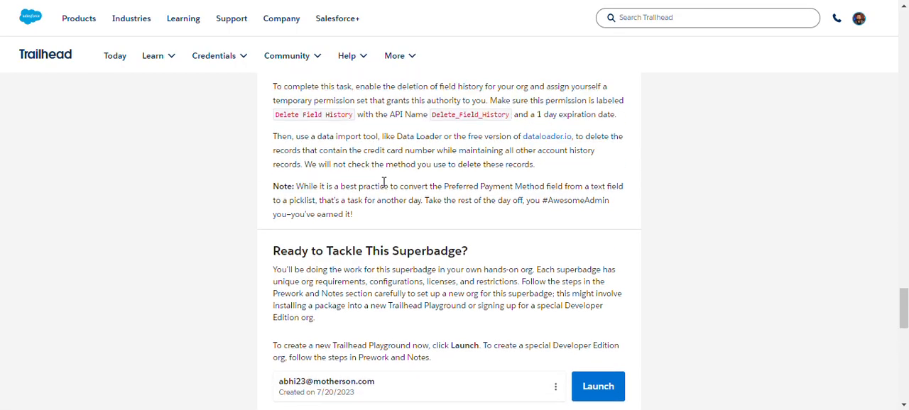
{"action": "scroll", "coordinate": [384, 182], "scroll_direction": "up", "scroll_amount": 10}
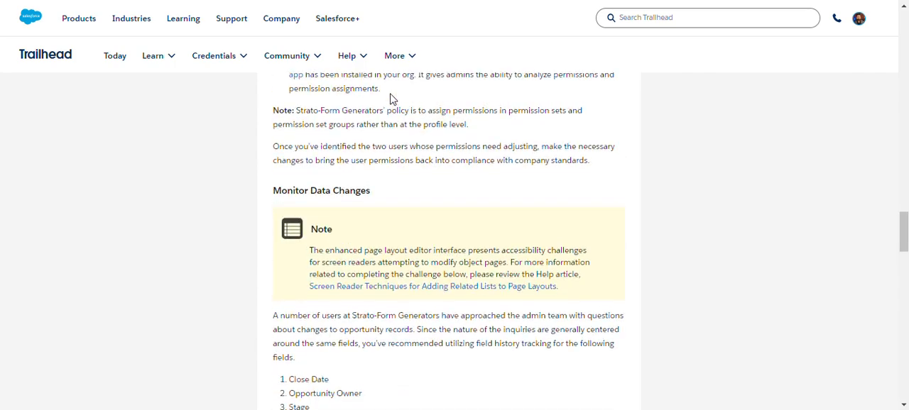
{"action": "scroll", "coordinate": [391, 100], "scroll_direction": "up", "scroll_amount": 2}
{"action": "scroll", "coordinate": [391, 203], "scroll_direction": "down", "scroll_amount": 5}
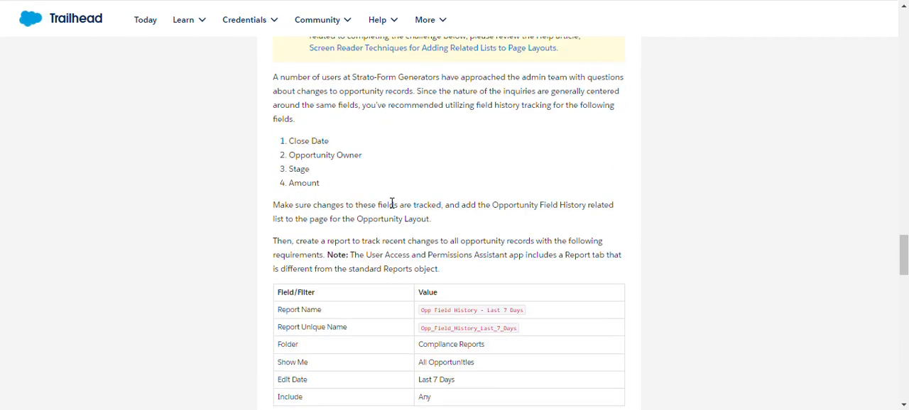
{"action": "scroll", "coordinate": [392, 204], "scroll_direction": "down", "scroll_amount": 1}
{"action": "scroll", "coordinate": [428, 234], "scroll_direction": "down", "scroll_amount": 1}
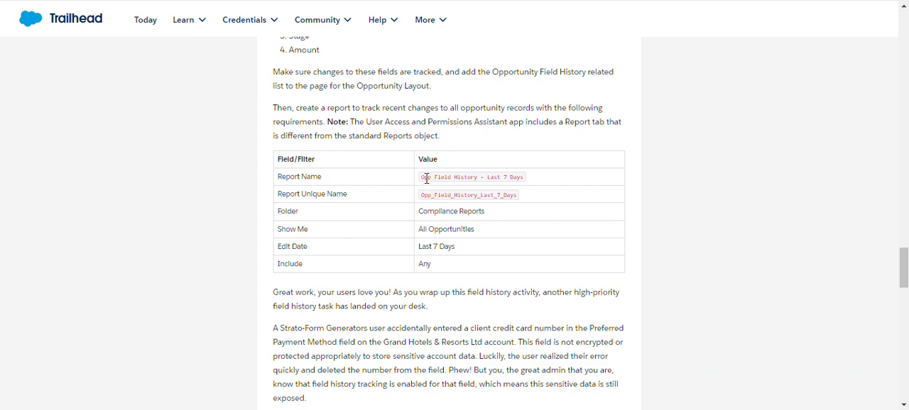
{"action": "left_click_drag", "start_coordinate": [422, 177], "coordinate": [542, 186]}
{"action": "key", "text": "ctrl+c"}
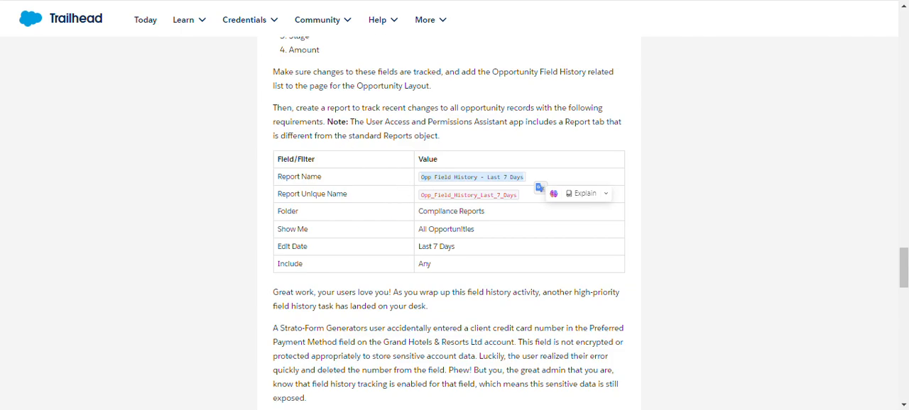
Step: Return to the Salesforce report, start saving it, and enter the report name Opp Field History - Last 7 Days
{"action": "key", "text": "ctrl+Tab"}
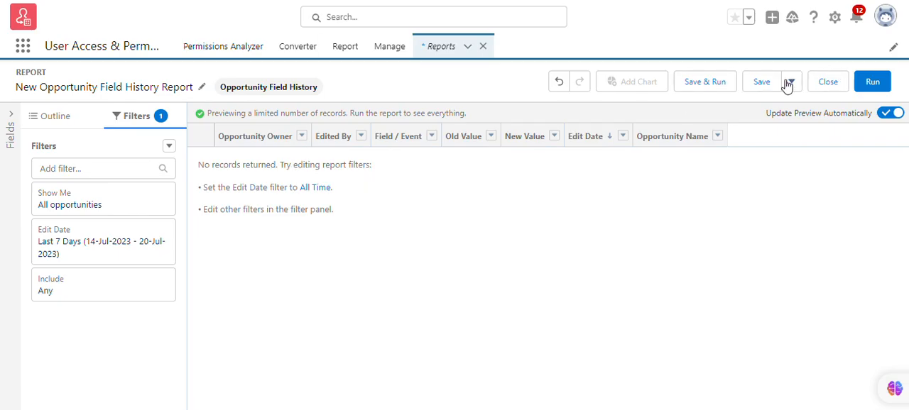
{"action": "left_click", "coordinate": [718, 91]}
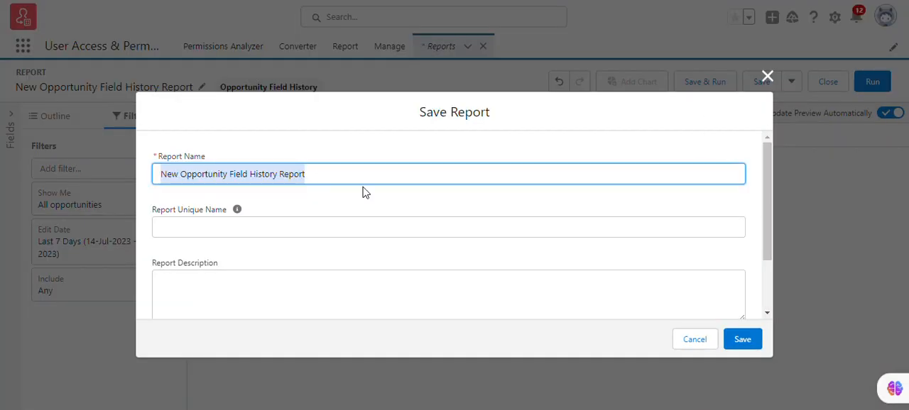
{"action": "key", "text": "ctrl+v"}
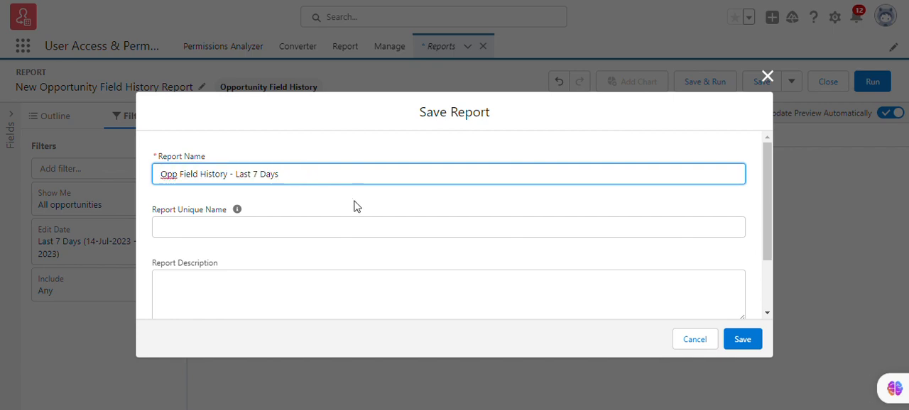
{"action": "left_click", "coordinate": [353, 204]}
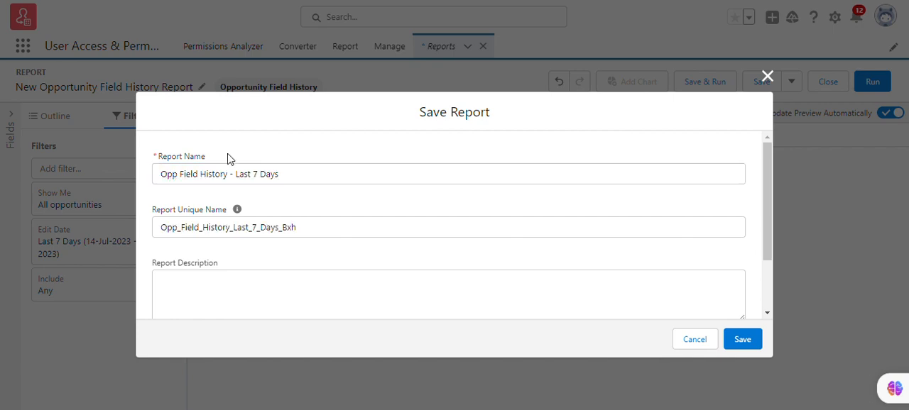
Step: Copy the Report Unique Name from the Trailhead requirements and replace the report's unique name with Opp_Field_History_Last_7_Days
{"action": "key", "text": "ctrl+shift+Tab"}
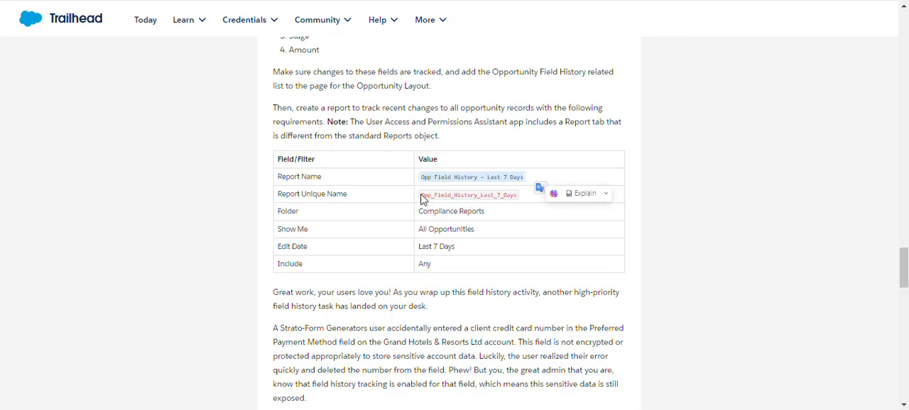
{"action": "left_click_drag", "start_coordinate": [423, 200], "coordinate": [522, 202]}
{"action": "key", "text": "ctrl+c"}
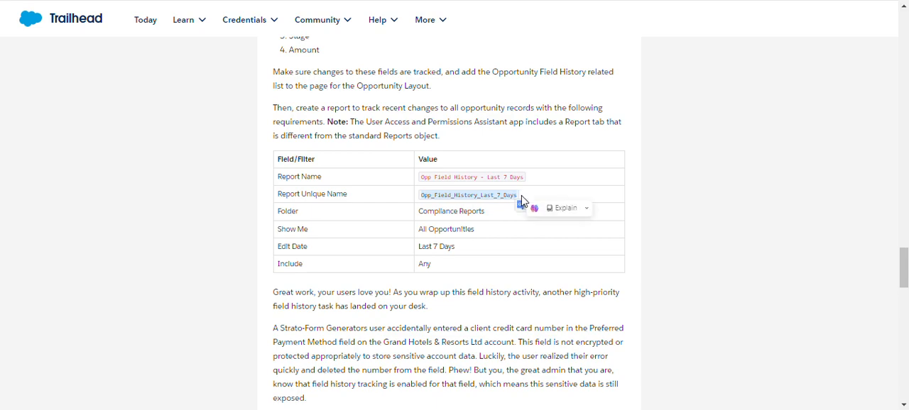
{"action": "key", "text": "ctrl+Tab"}
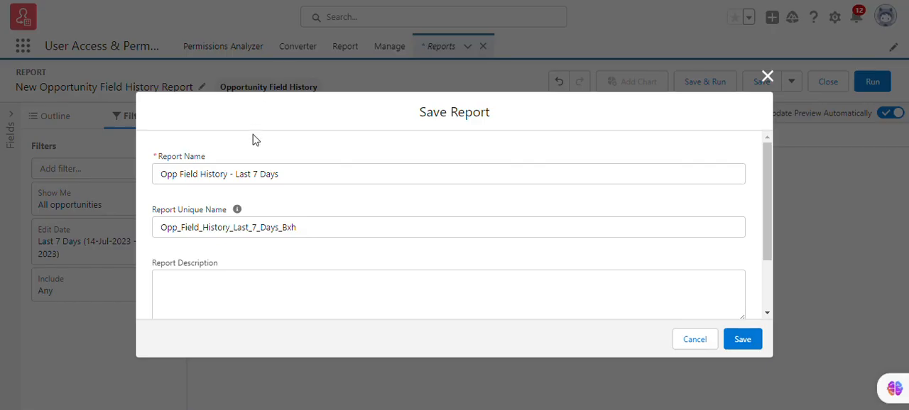
{"action": "left_click_drag", "start_coordinate": [336, 225], "coordinate": [139, 234]}
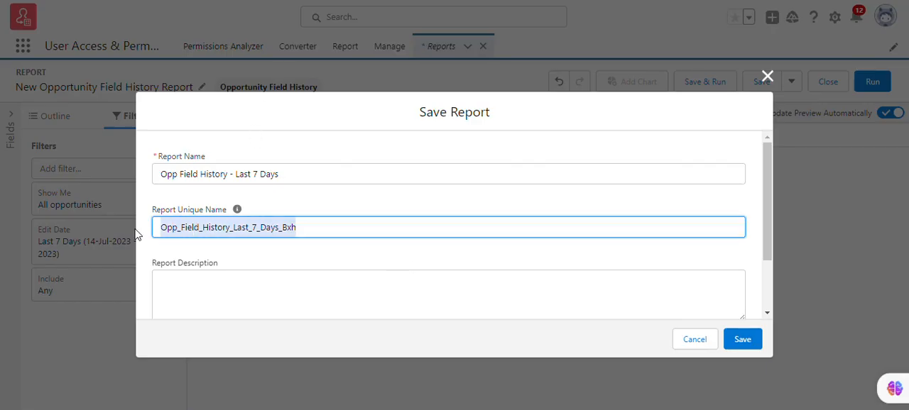
{"action": "key", "text": "ctrl+v"}
{"action": "left_click", "coordinate": [410, 263]}
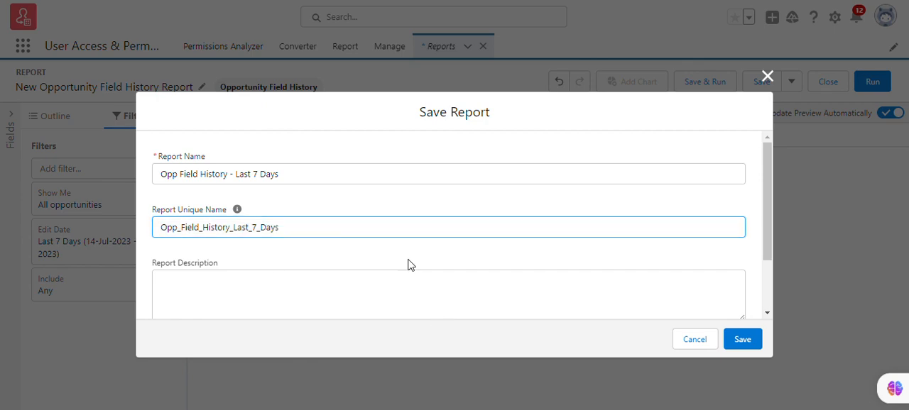
Step: Check the required folder on the Trailhead page, choose Compliance Reports as the report's folder, and save the report
{"action": "left_click", "coordinate": [201, 1]}
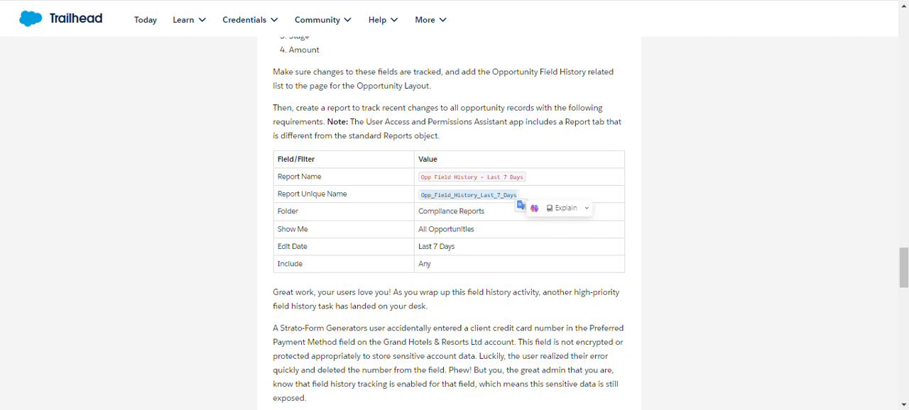
{"action": "left_click", "coordinate": [201, 1]}
{"action": "scroll", "coordinate": [411, 242], "scroll_direction": "down", "scroll_amount": 2}
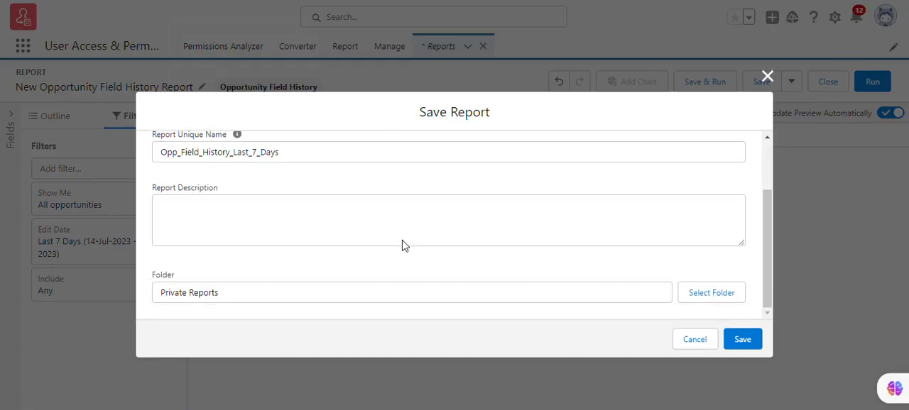
{"action": "left_click", "coordinate": [714, 286]}
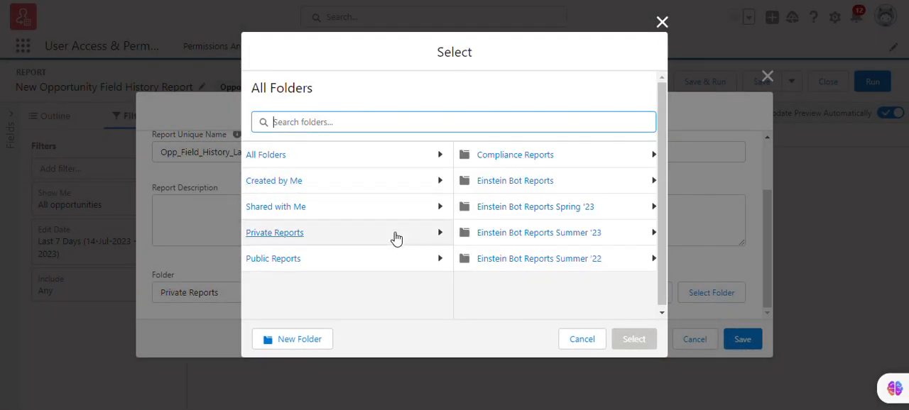
{"action": "left_click", "coordinate": [527, 158]}
{"action": "left_click", "coordinate": [607, 341]}
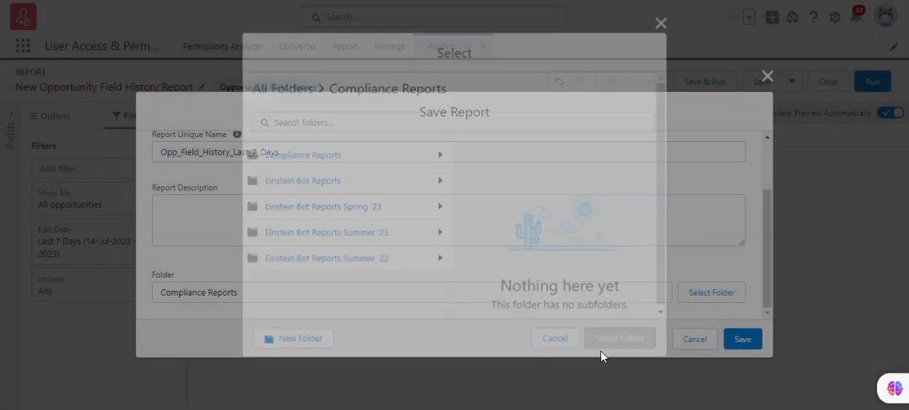
{"action": "left_click", "coordinate": [736, 339]}
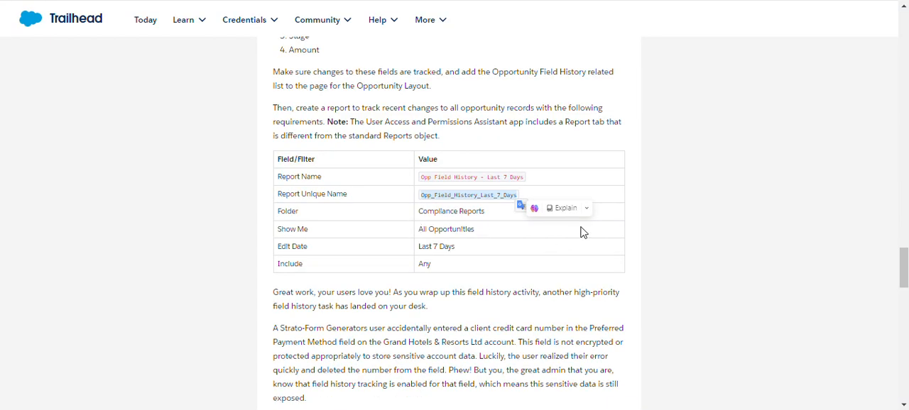
Step: Check the next Trailhead requirements, switch to Salesforce, open Setup, and find the User Interface settings page by searching for "user in"
{"action": "left_click", "coordinate": [728, 189]}
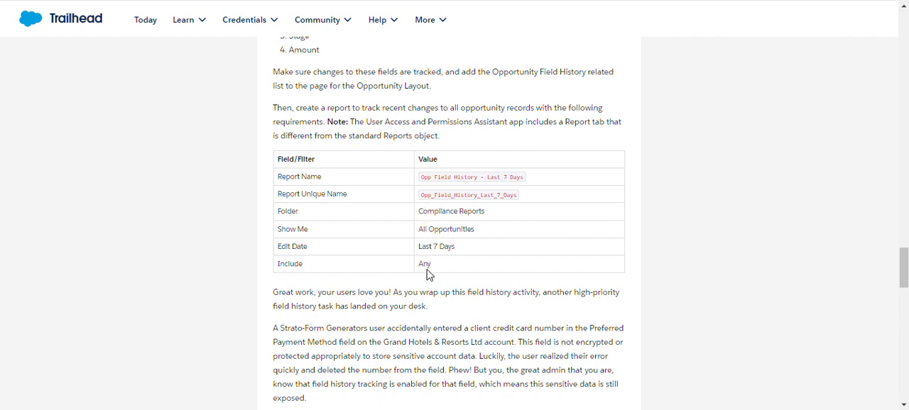
{"action": "scroll", "coordinate": [369, 256], "scroll_direction": "down", "scroll_amount": 3}
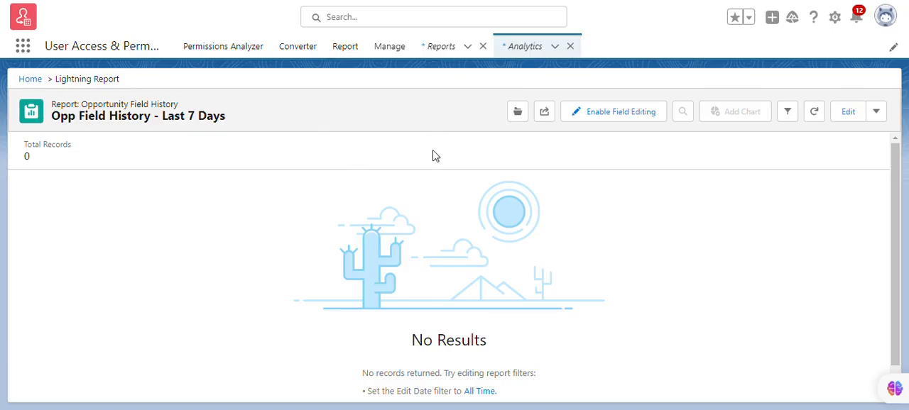
{"action": "left_click", "coordinate": [834, 20]}
{"action": "left_click", "coordinate": [805, 50]}
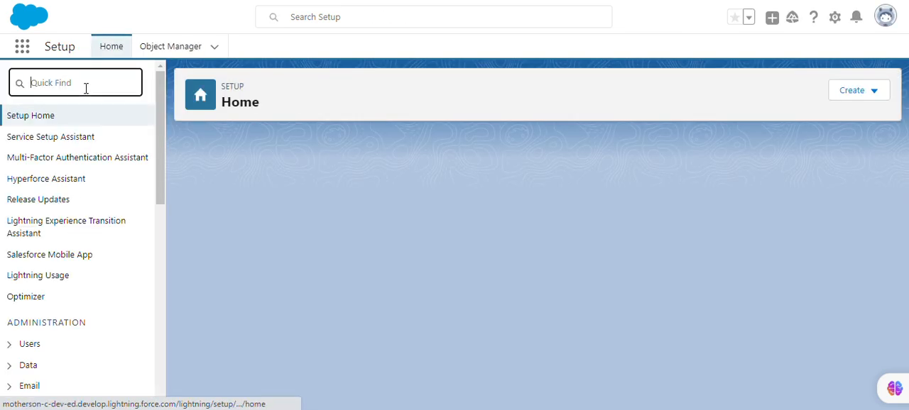
{"action": "type", "text": "user"}
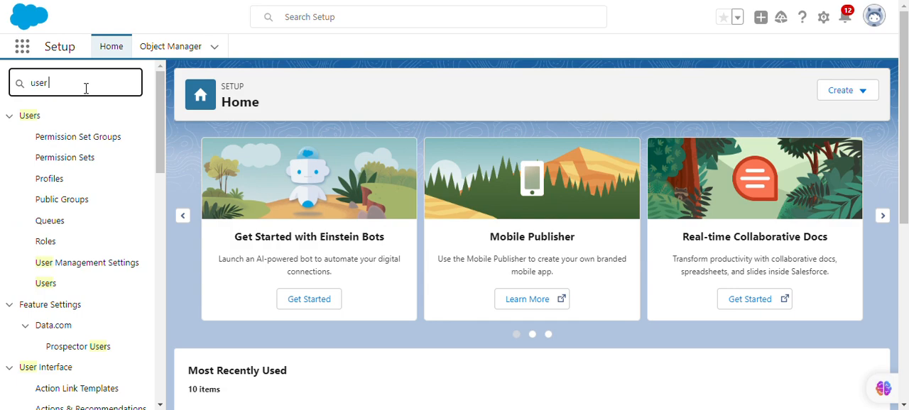
{"action": "type", "text": " inm"}
{"action": "key", "text": "BackSpace"}
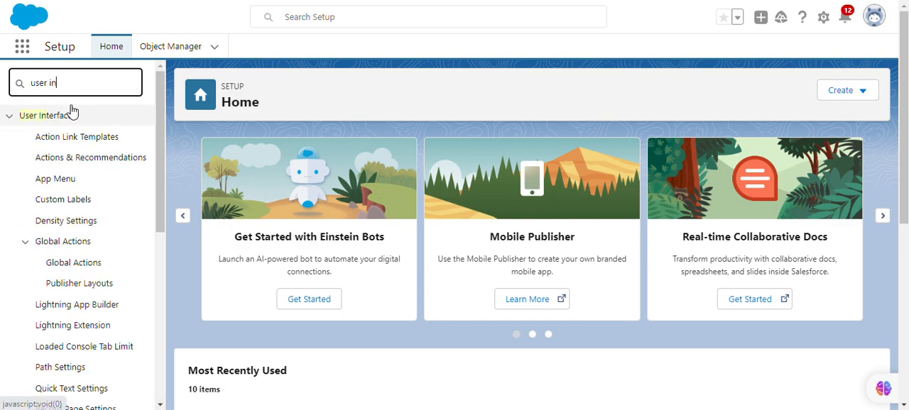
{"action": "scroll", "coordinate": [114, 184], "scroll_direction": "down", "scroll_amount": 5}
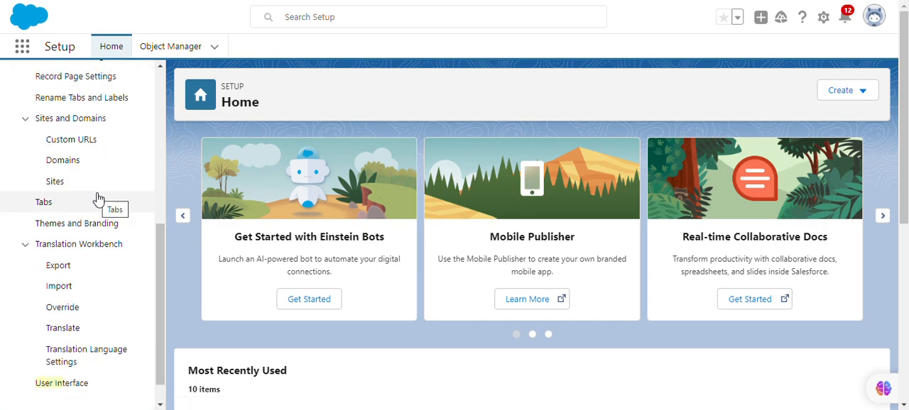
{"action": "left_click", "coordinate": [59, 387]}
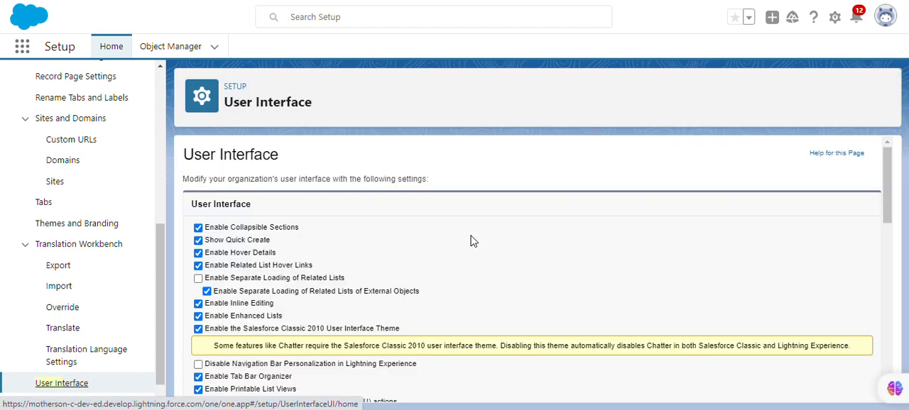
Step: Enable the "Delete from Field History" and "Delete from Field History Archive" User Permissions setting and save the User Interface settings
{"action": "scroll", "coordinate": [444, 234], "scroll_direction": "down", "scroll_amount": 3}
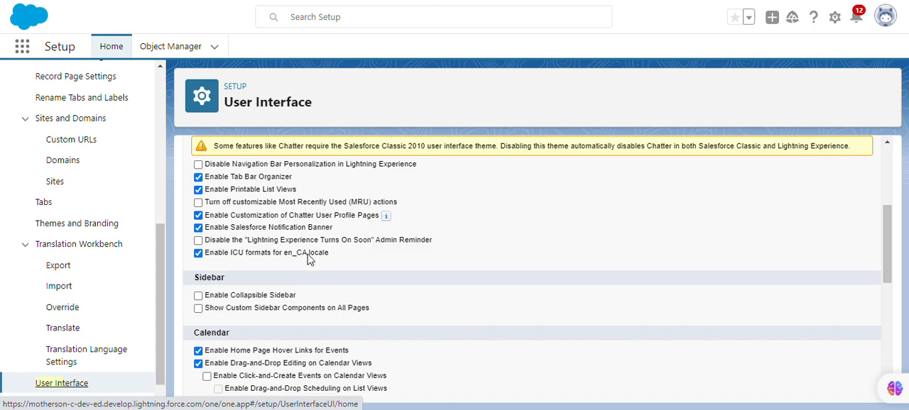
{"action": "scroll", "coordinate": [367, 217], "scroll_direction": "down", "scroll_amount": 4}
{"action": "scroll", "coordinate": [376, 229], "scroll_direction": "down", "scroll_amount": 2}
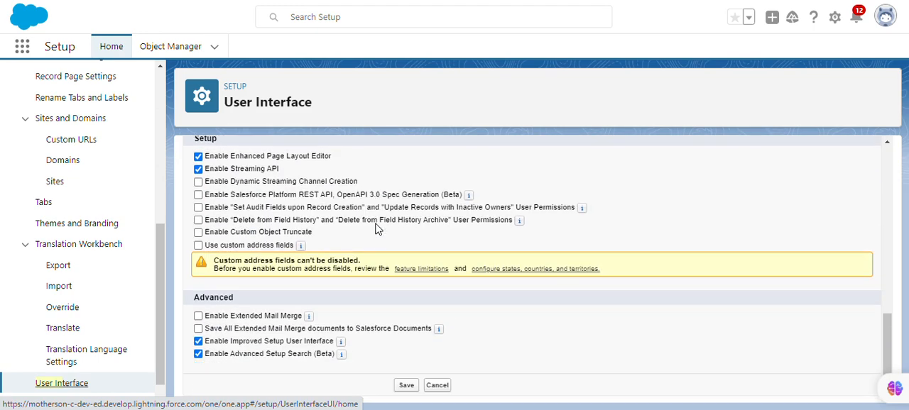
{"action": "left_click", "coordinate": [277, 223]}
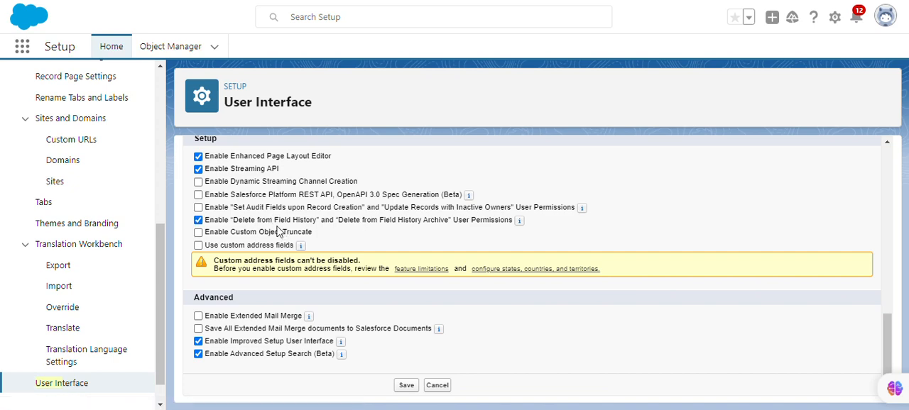
{"action": "left_click_drag", "start_coordinate": [206, 223], "coordinate": [518, 223]}
{"action": "left_click", "coordinate": [500, 240]}
{"action": "left_click", "coordinate": [405, 385]}
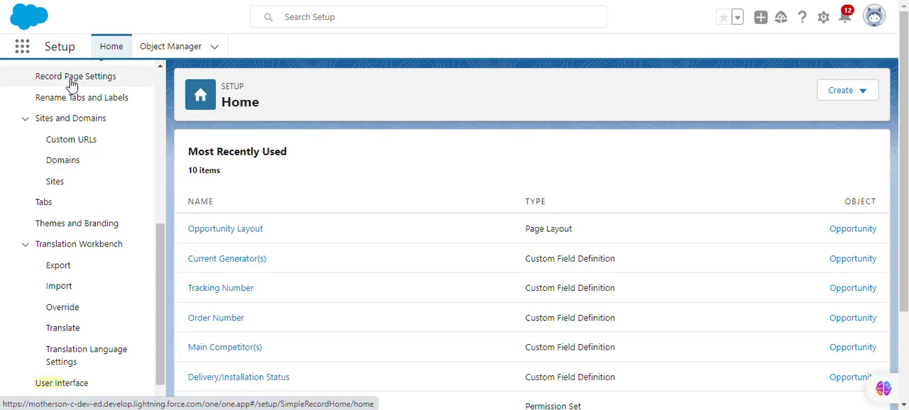
Step: Search Setup for "per" in place of the previous search term and open the Permission Sets page
{"action": "scroll", "coordinate": [78, 96], "scroll_direction": "up", "scroll_amount": 5}
{"action": "left_click_drag", "start_coordinate": [68, 83], "coordinate": [15, 89]}
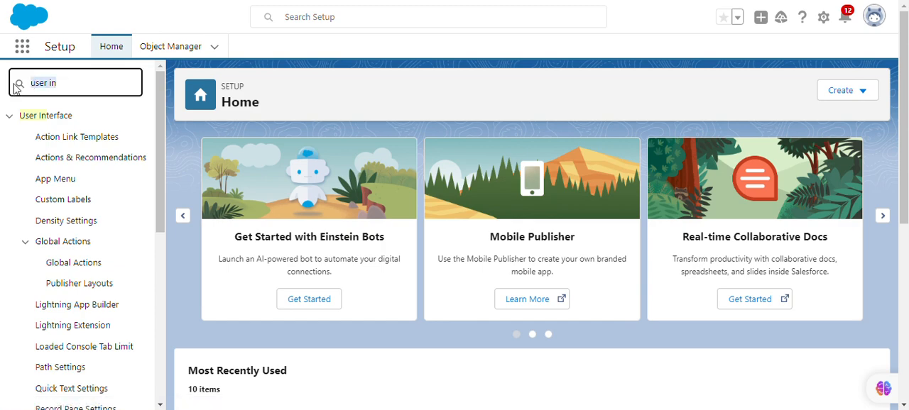
{"action": "key", "text": "BackSpace"}
{"action": "type", "text": "p"}
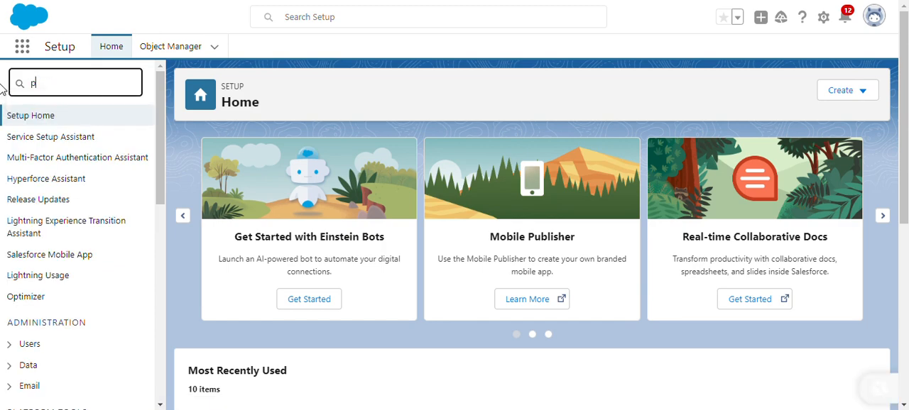
{"action": "type", "text": "er"}
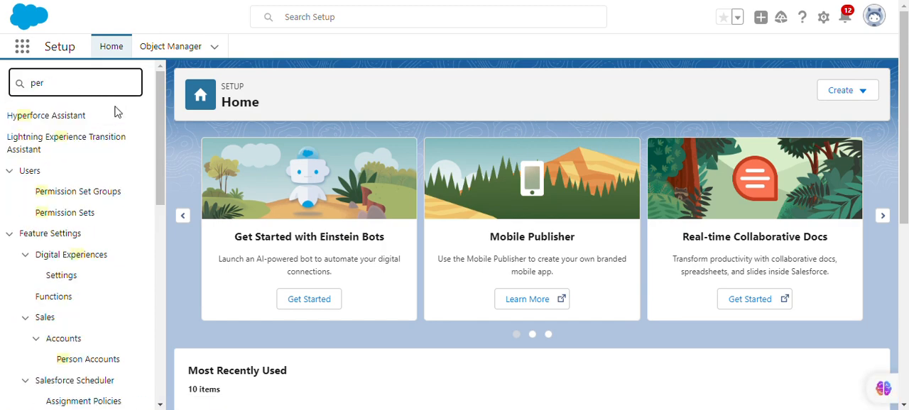
{"action": "left_click", "coordinate": [77, 208]}
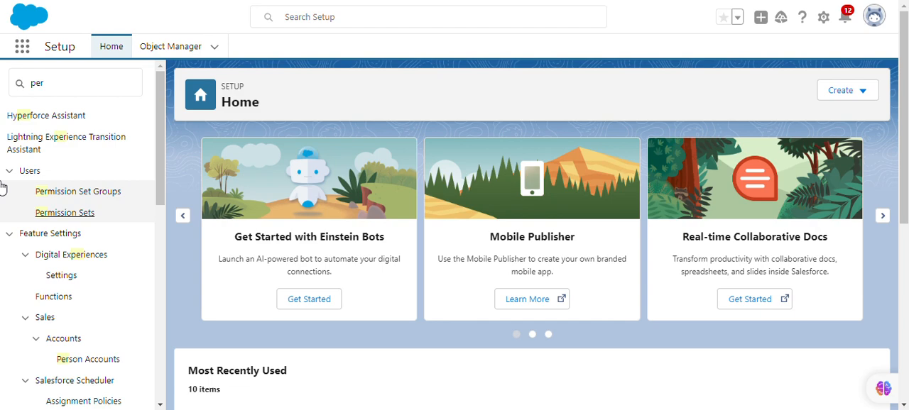
{"action": "left_click", "coordinate": [76, 215]}
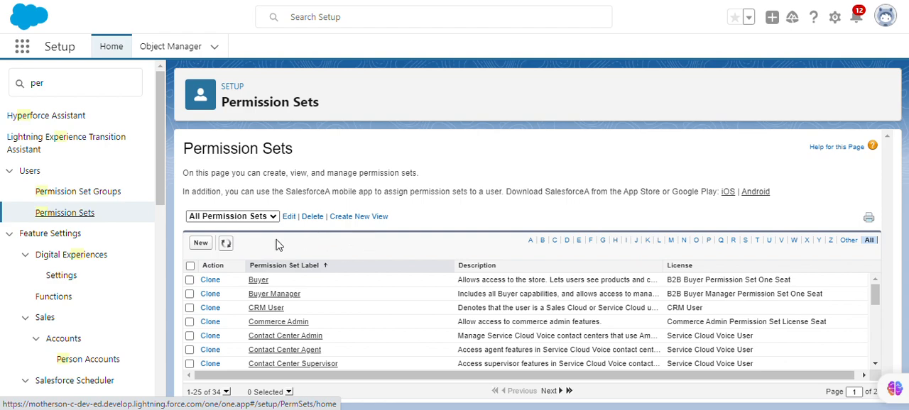
Step: Create and save a permission set labelled Delete Field History, copied from the Trailhead page, with the API name Delete_Field_History
{"action": "left_click", "coordinate": [202, 243]}
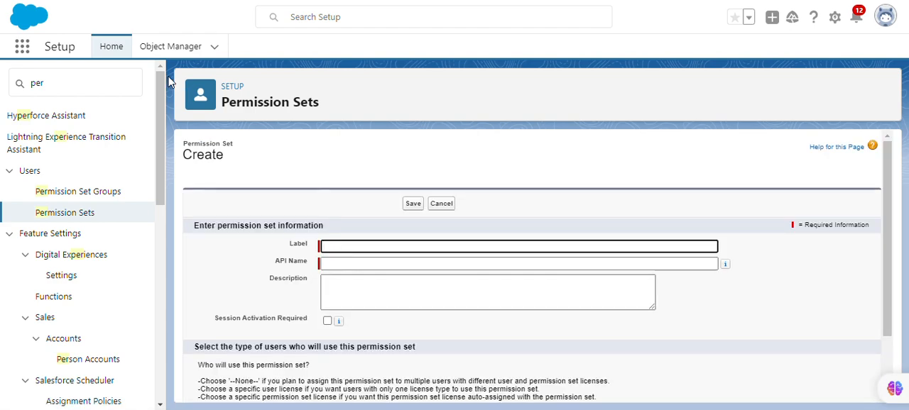
{"action": "key", "text": "ctrl+shift+Tab"}
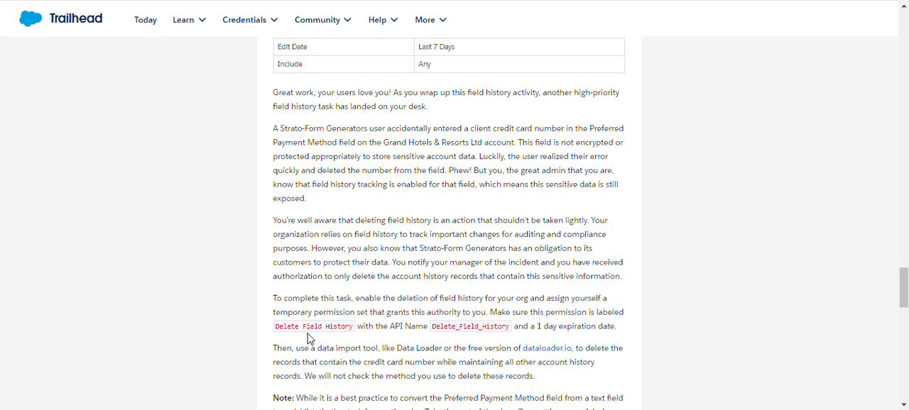
{"action": "left_click_drag", "start_coordinate": [275, 329], "coordinate": [352, 326]}
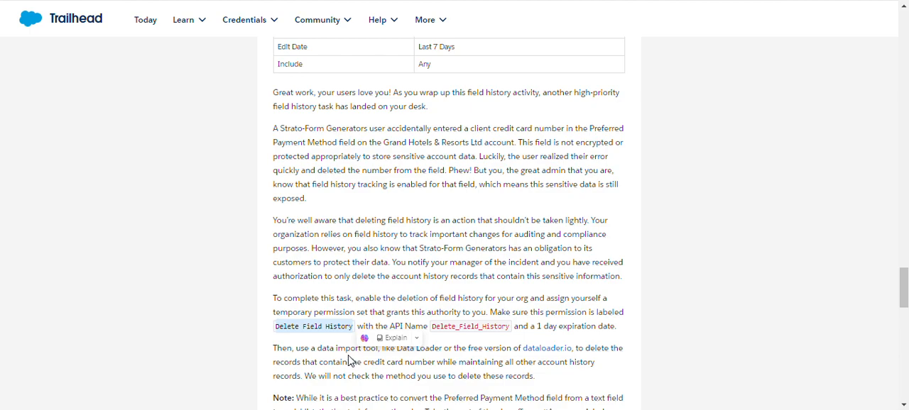
{"action": "key", "text": "ctrl+c"}
{"action": "key", "text": "ctrl+Tab"}
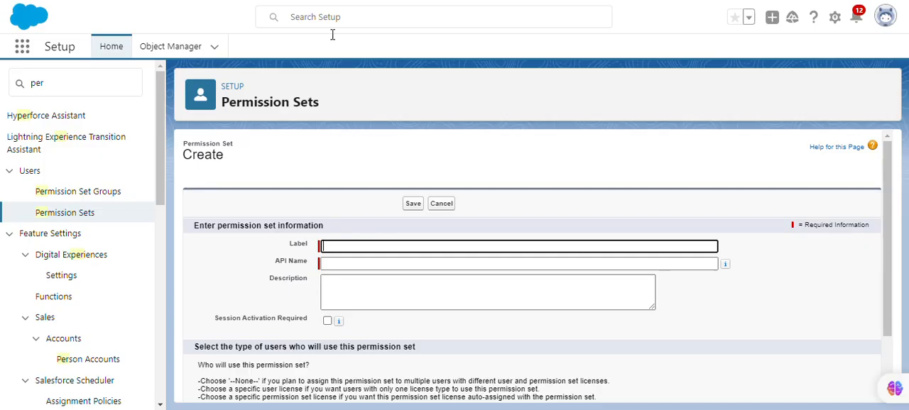
{"action": "key", "text": "ctrl+v"}
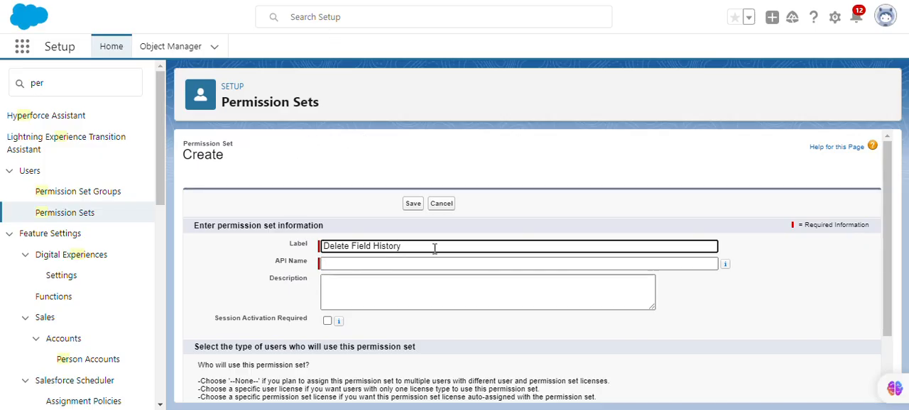
{"action": "left_click", "coordinate": [524, 220]}
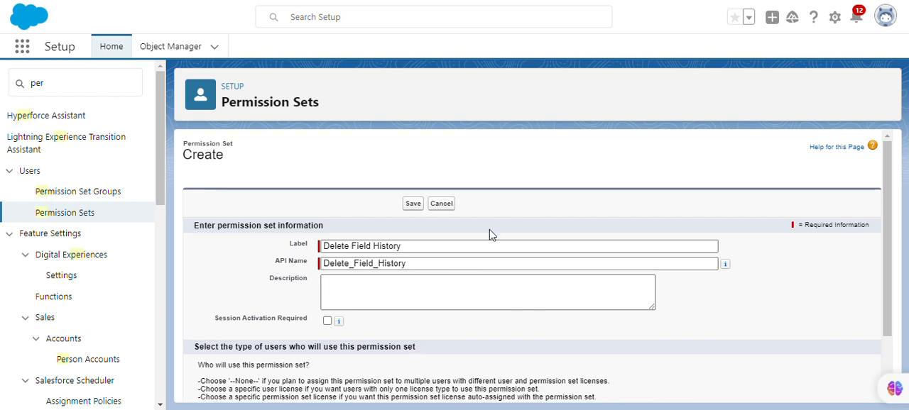
{"action": "left_click", "coordinate": [413, 204]}
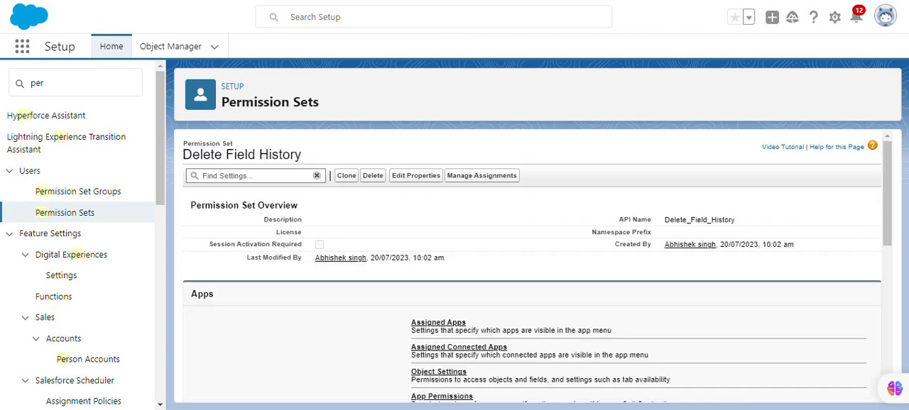
Step: Open the System Permissions of the Delete Field History permission set for editing
{"action": "scroll", "coordinate": [410, 303], "scroll_direction": "down", "scroll_amount": 5}
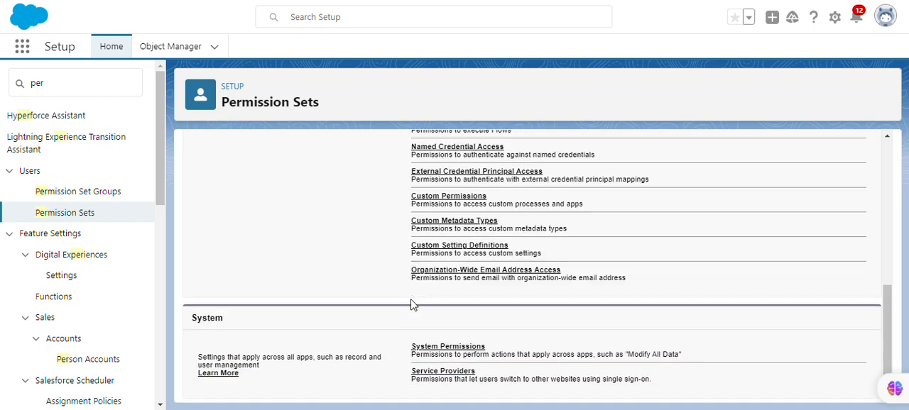
{"action": "left_click", "coordinate": [442, 344]}
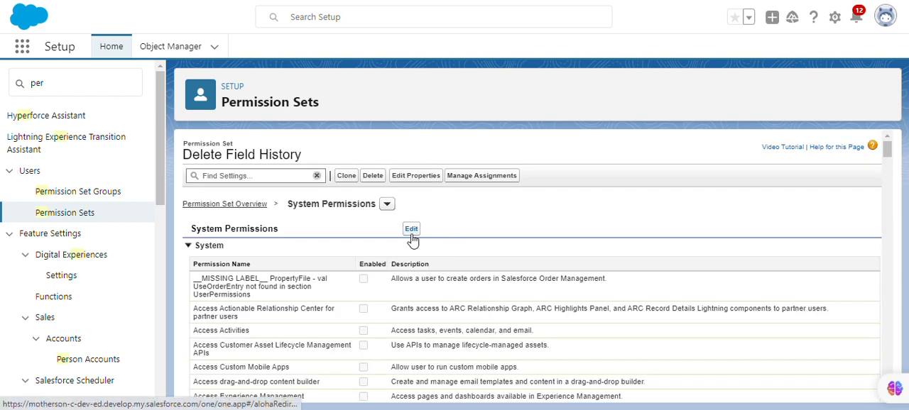
{"action": "left_click", "coordinate": [411, 229]}
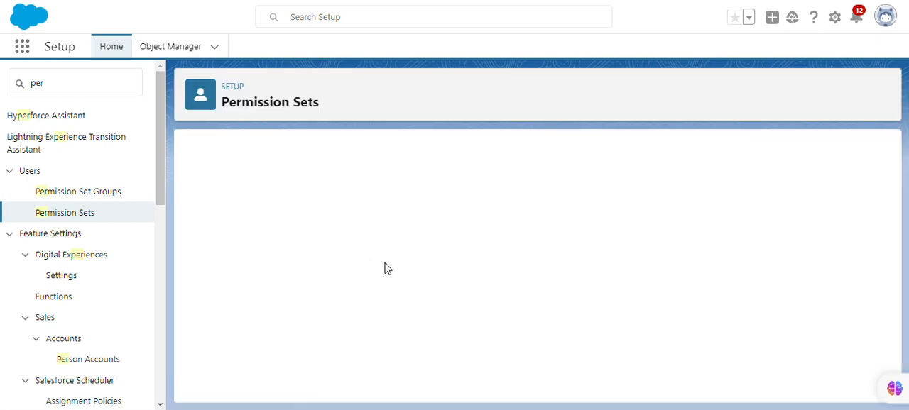
Step: Turn on the Enable "Delete From Field History" system permission for the Delete Field History permission set
{"action": "scroll", "coordinate": [376, 313], "scroll_direction": "down", "scroll_amount": 5}
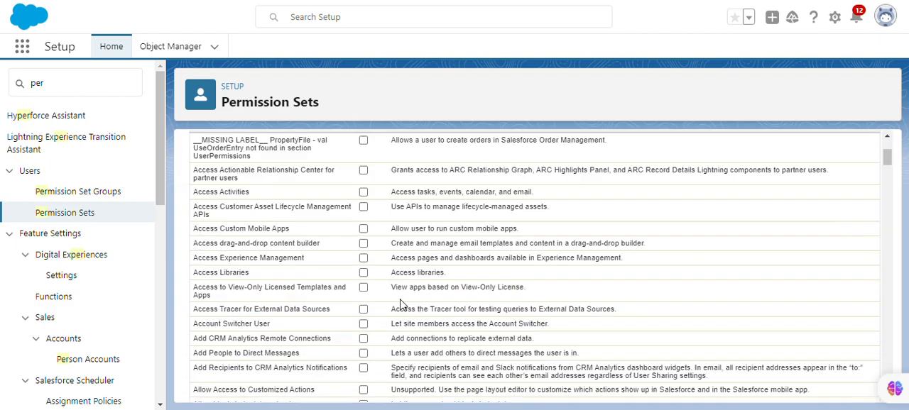
{"action": "scroll", "coordinate": [376, 312], "scroll_direction": "down", "scroll_amount": 15}
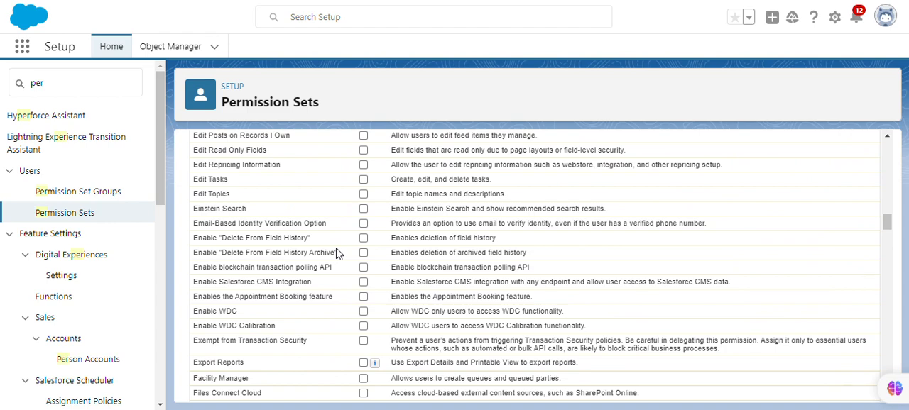
{"action": "scroll", "coordinate": [338, 254], "scroll_direction": "up", "scroll_amount": 1}
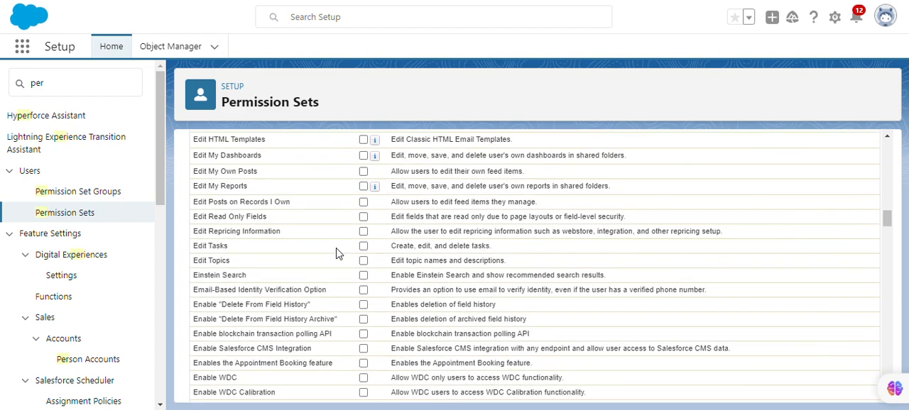
{"action": "scroll", "coordinate": [338, 255], "scroll_direction": "up", "scroll_amount": 2}
{"action": "scroll", "coordinate": [332, 252], "scroll_direction": "down", "scroll_amount": 1}
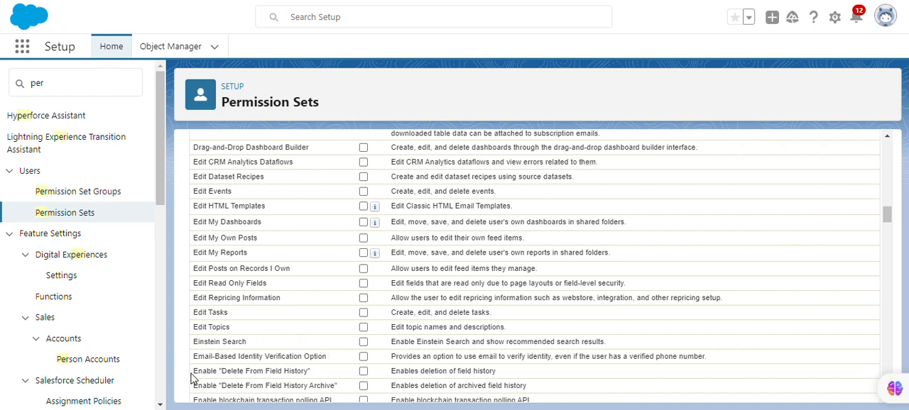
{"action": "left_click_drag", "start_coordinate": [192, 378], "coordinate": [318, 372]}
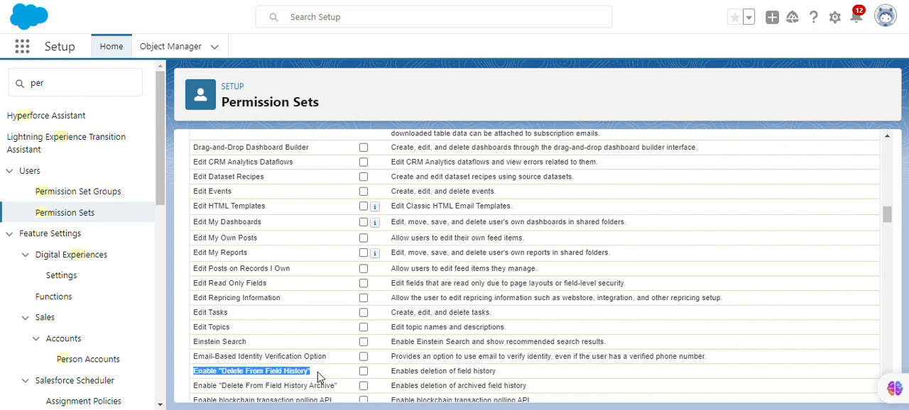
{"action": "scroll", "coordinate": [317, 372], "scroll_direction": "down", "scroll_amount": 2}
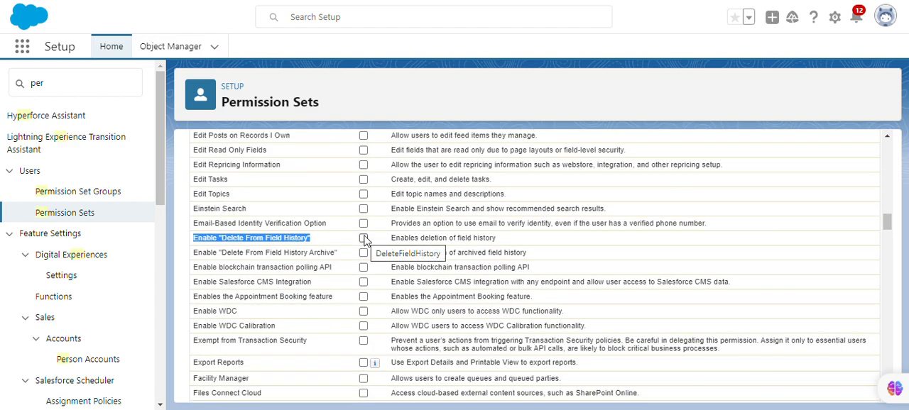
{"action": "left_click", "coordinate": [363, 238]}
Step: Save the system permission changes and confirm them
{"action": "scroll", "coordinate": [397, 234], "scroll_direction": "up", "scroll_amount": 4}
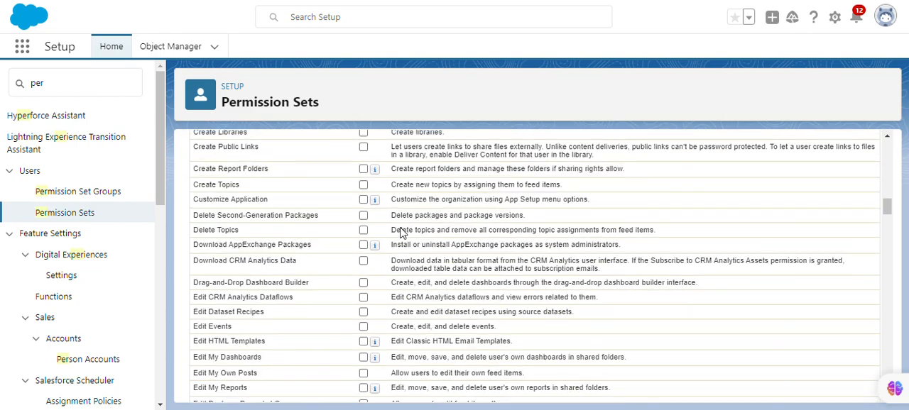
{"action": "scroll", "coordinate": [401, 233], "scroll_direction": "up", "scroll_amount": 10}
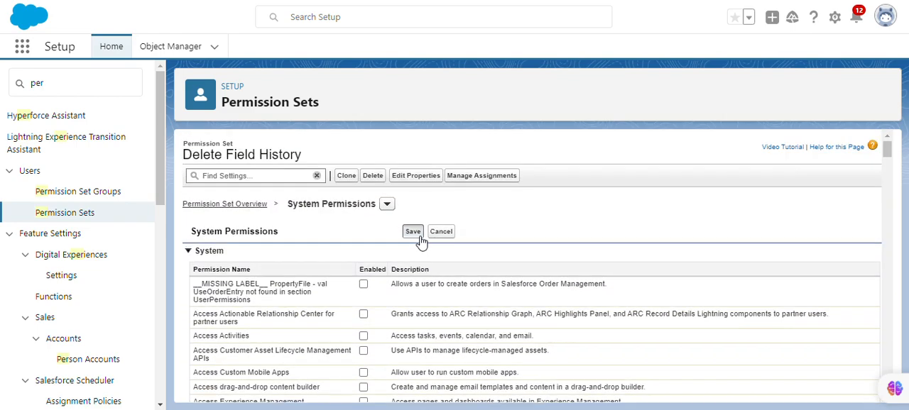
{"action": "left_click", "coordinate": [413, 232]}
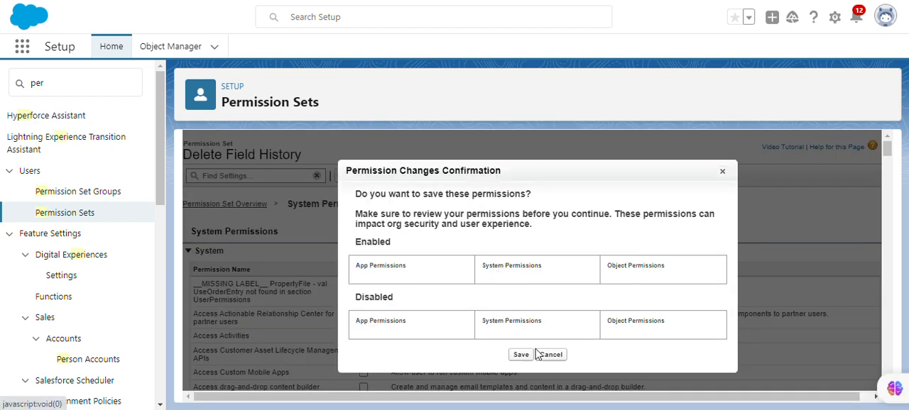
{"action": "scroll", "coordinate": [525, 358], "scroll_direction": "down", "scroll_amount": 1}
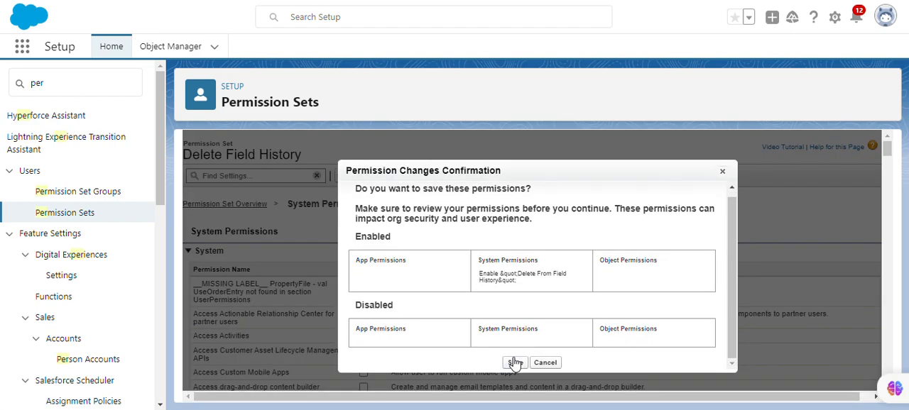
{"action": "left_click", "coordinate": [515, 363]}
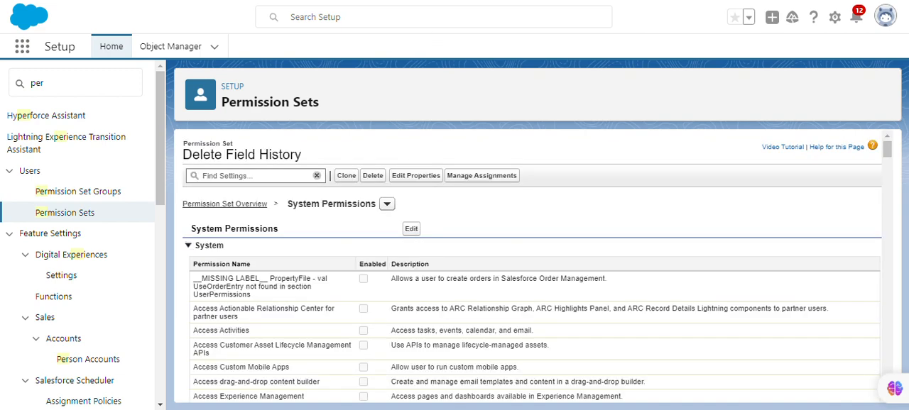
Step: Start adding an assignment to the Delete Field History permission set and list the Recently Viewed users
{"action": "left_click", "coordinate": [509, 183]}
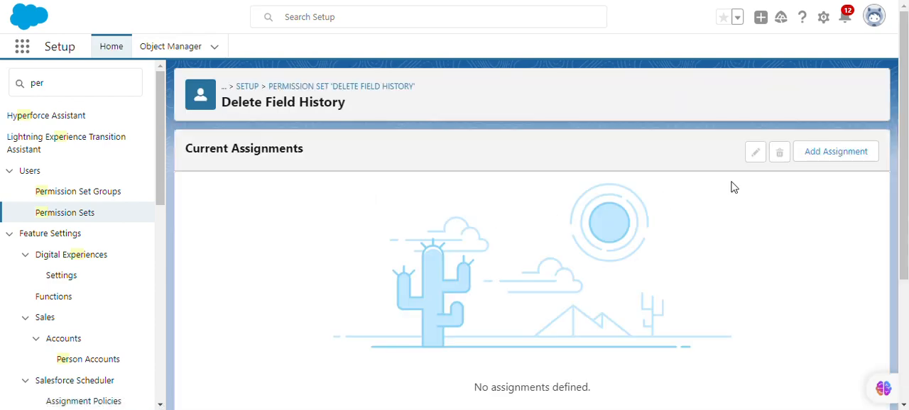
{"action": "left_click", "coordinate": [817, 156]}
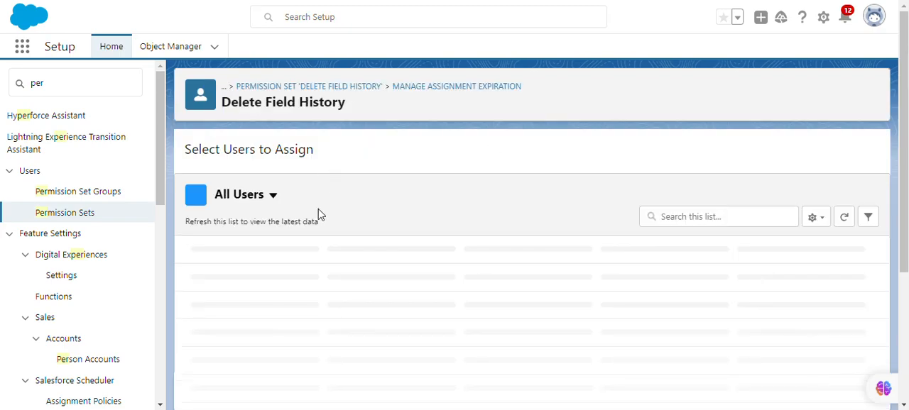
{"action": "scroll", "coordinate": [340, 282], "scroll_direction": "down", "scroll_amount": 5}
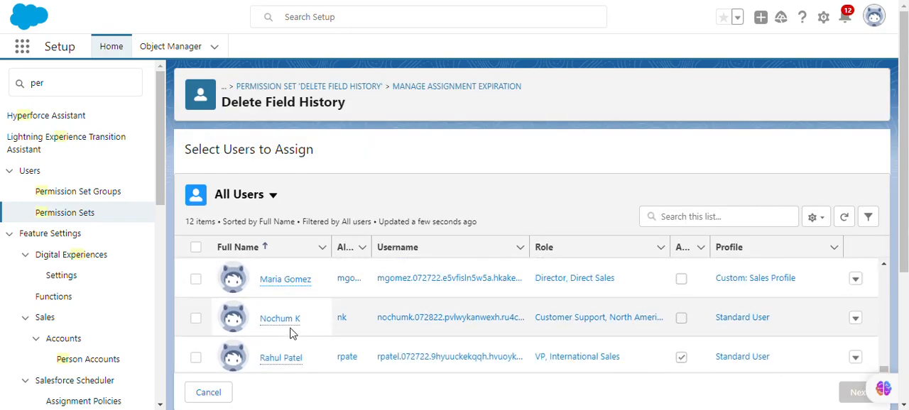
{"action": "scroll", "coordinate": [305, 313], "scroll_direction": "down", "scroll_amount": 5}
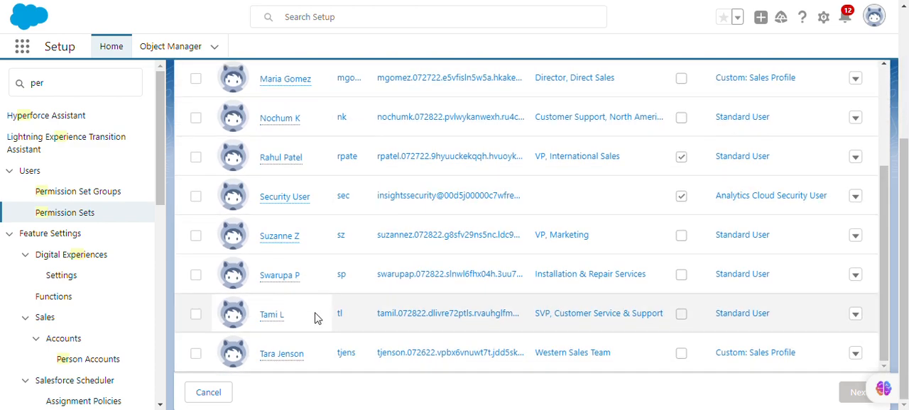
{"action": "scroll", "coordinate": [367, 282], "scroll_direction": "up", "scroll_amount": 3}
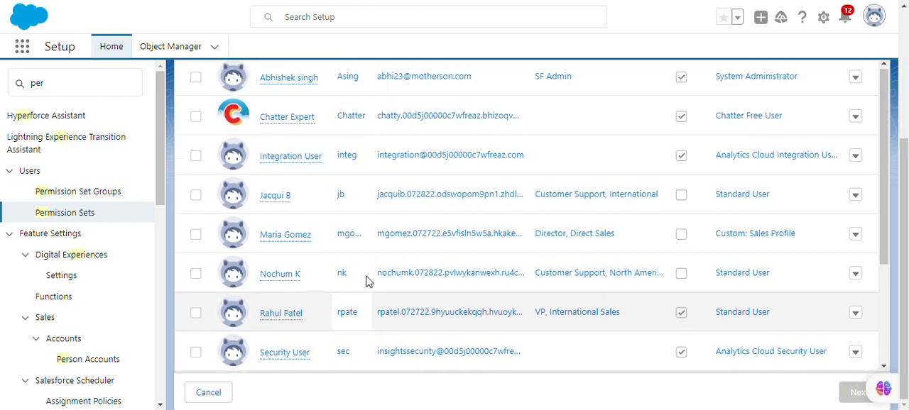
{"action": "scroll", "coordinate": [367, 213], "scroll_direction": "up", "scroll_amount": 5}
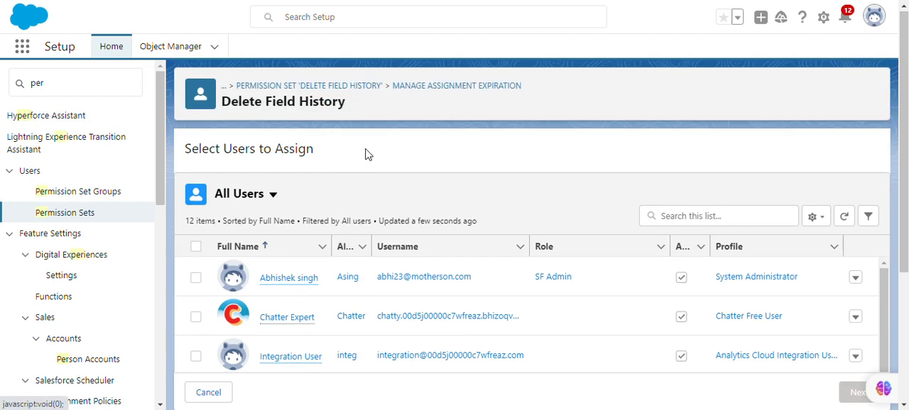
{"action": "scroll", "coordinate": [473, 177], "scroll_direction": "down", "scroll_amount": 5}
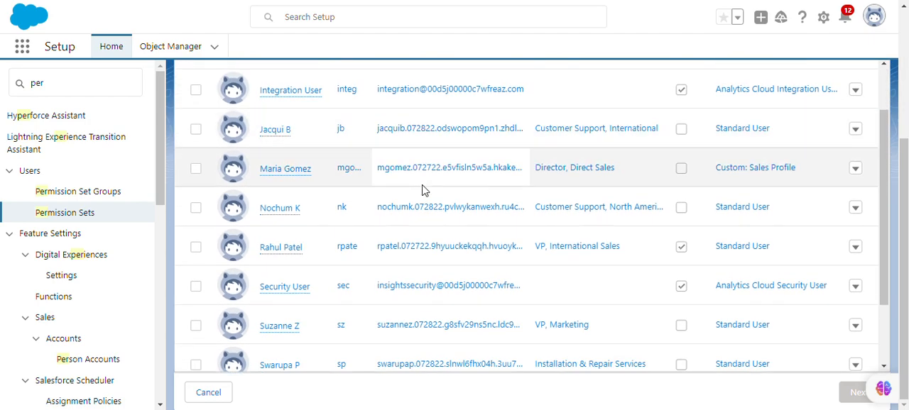
{"action": "scroll", "coordinate": [423, 190], "scroll_direction": "down", "scroll_amount": 3}
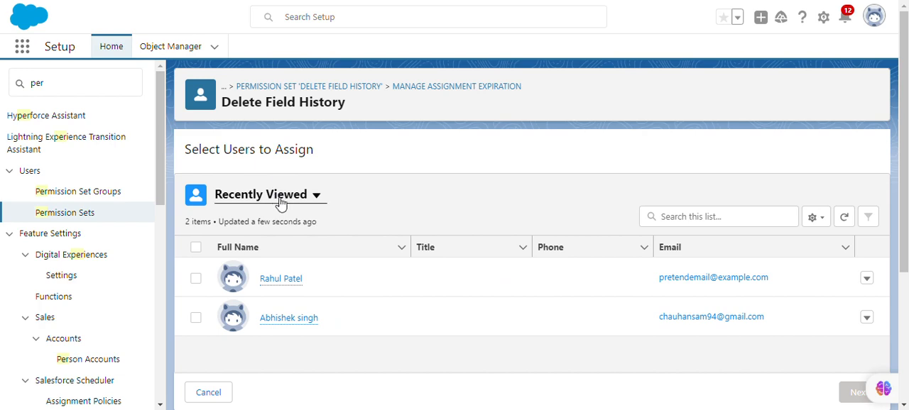
{"action": "left_click", "coordinate": [284, 199]}
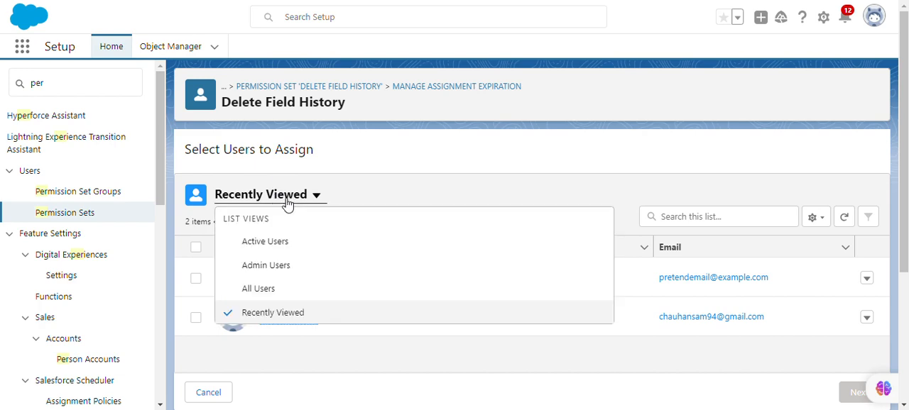
{"action": "left_click", "coordinate": [271, 313]}
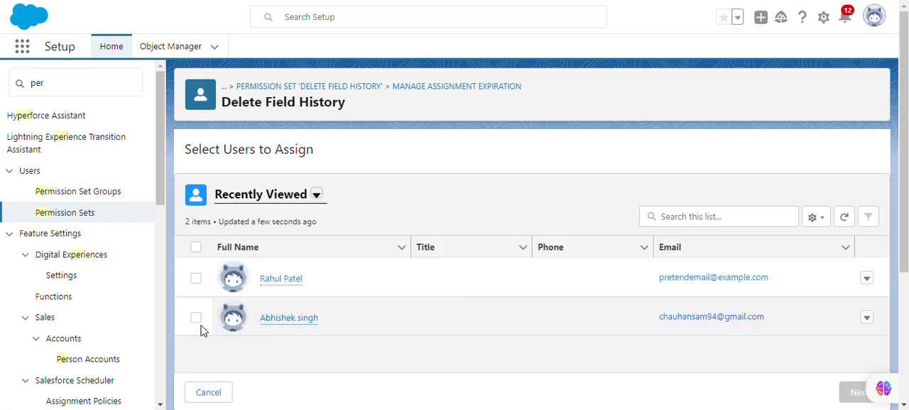
Step: Assign the Delete Field History permission set to your own System Administrator user and finish the assignment
{"action": "left_click", "coordinate": [196, 318]}
{"action": "scroll", "coordinate": [629, 296], "scroll_direction": "down", "scroll_amount": 2}
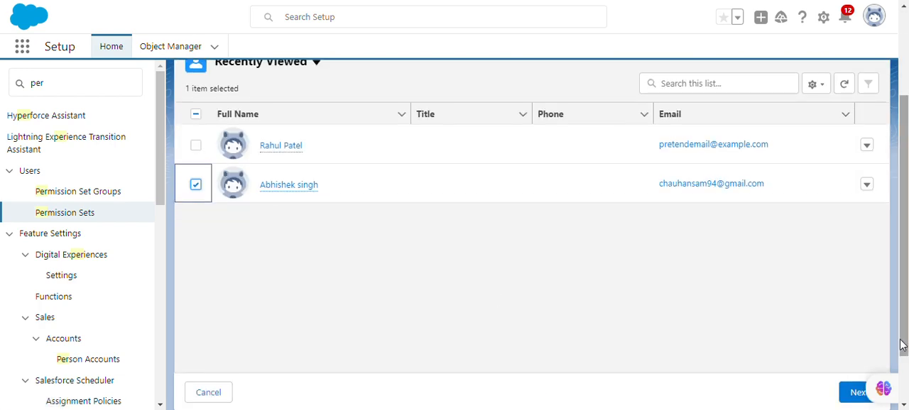
{"action": "left_click", "coordinate": [848, 393]}
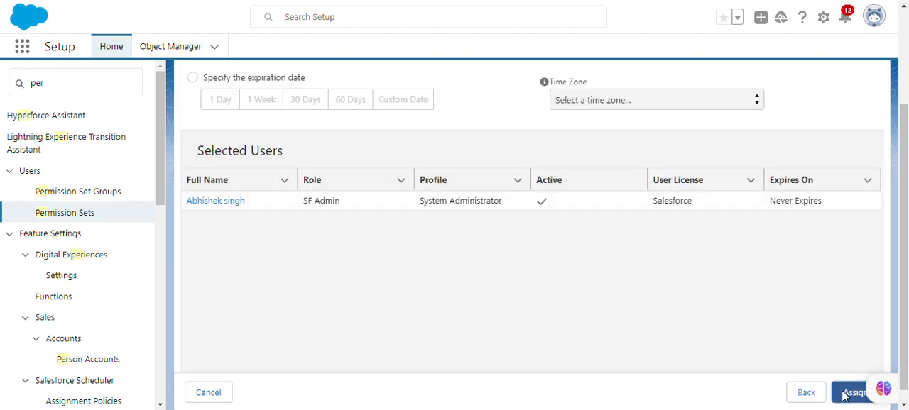
{"action": "left_click", "coordinate": [852, 393]}
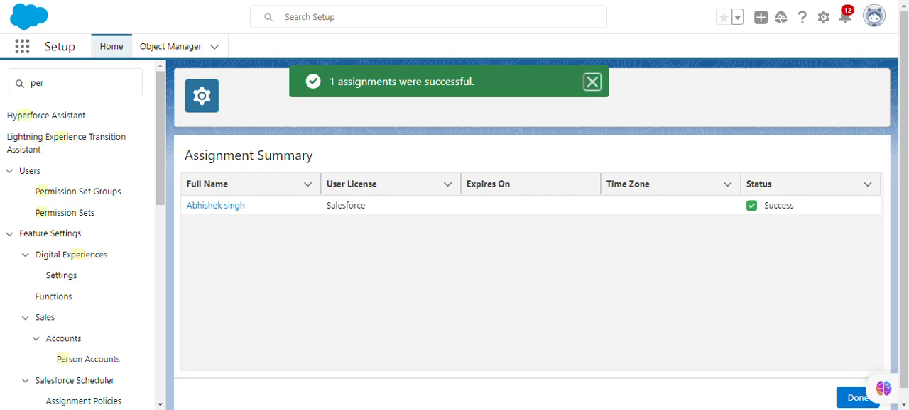
{"action": "left_click", "coordinate": [857, 397]}
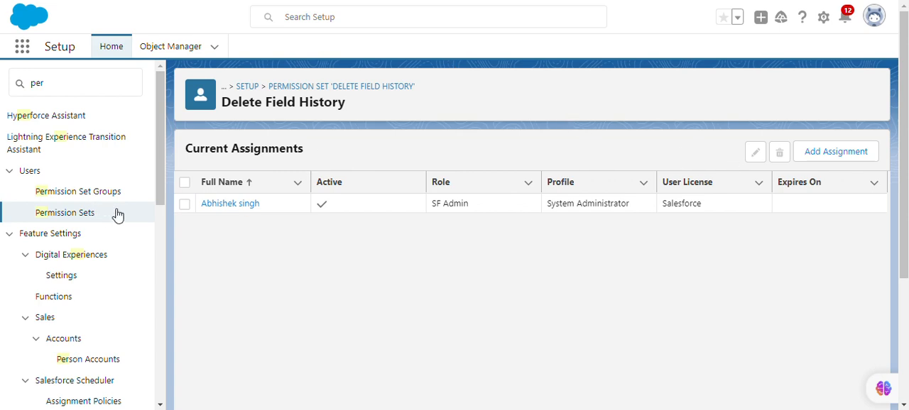
Step: Edit the user's permission set assignment to expire after 1 Day and reassign it
{"action": "left_click", "coordinate": [185, 204]}
{"action": "left_click", "coordinate": [755, 154]}
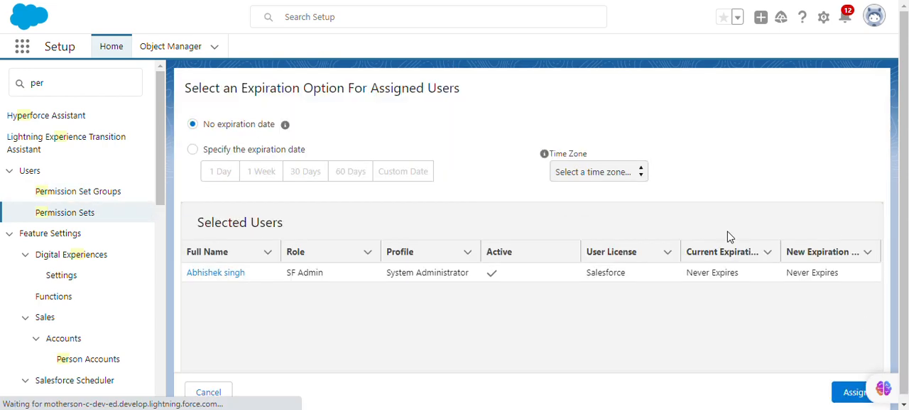
{"action": "left_click", "coordinate": [236, 157]}
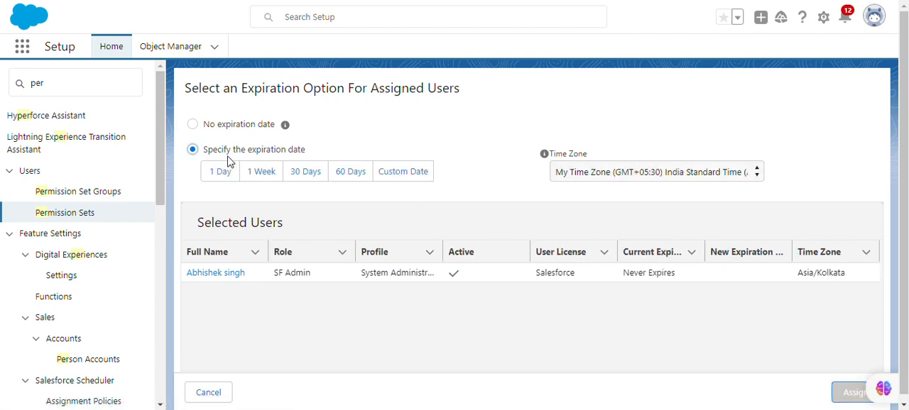
{"action": "left_click", "coordinate": [220, 174]}
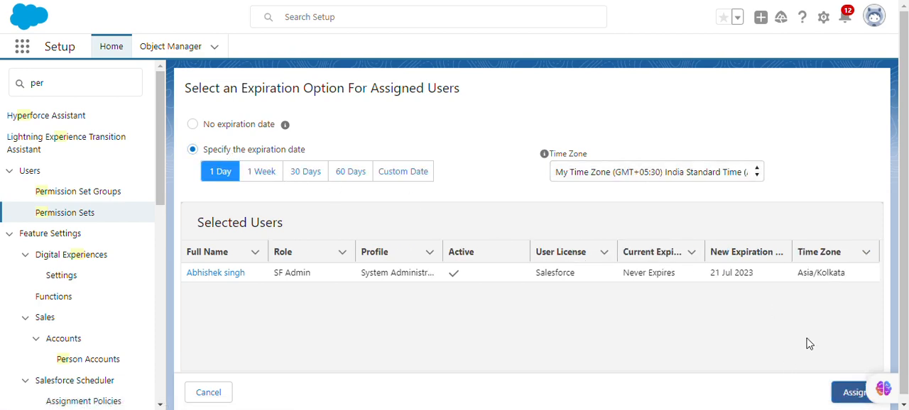
{"action": "left_click", "coordinate": [855, 392]}
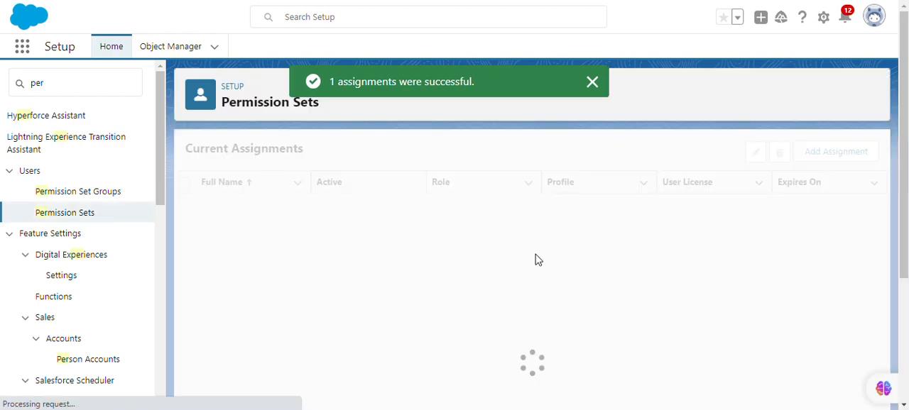
Step: Switch to the Trailhead page to review the challenge instructions on deleting the field history records
{"action": "key", "text": "ctrl+Tab"}
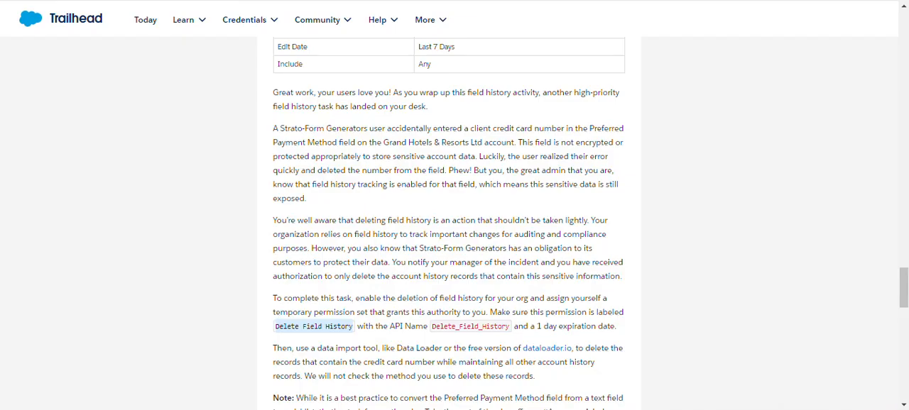
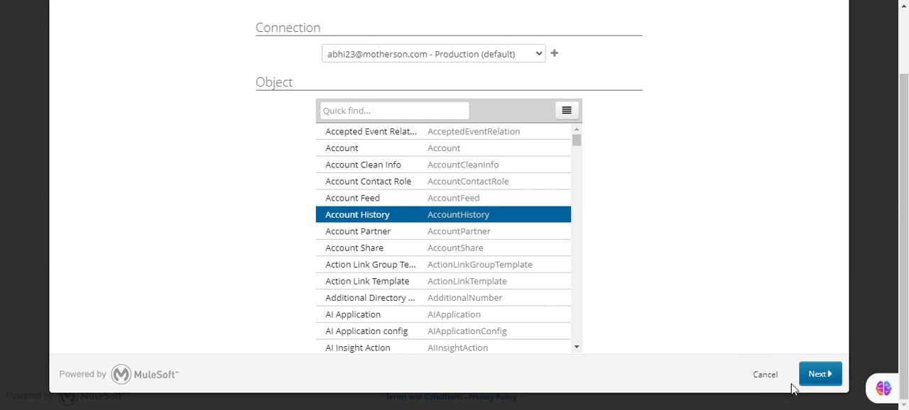
Step: Continue the data export task with Account History as the object
{"action": "left_click", "coordinate": [817, 377]}
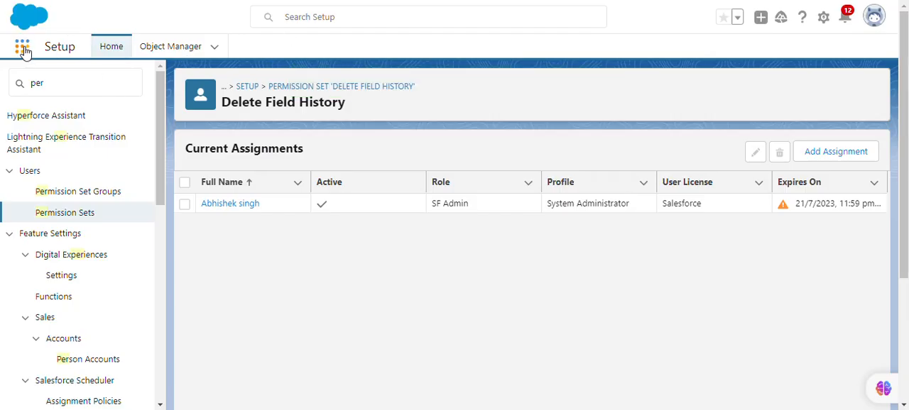
{"action": "left_click", "coordinate": [24, 49]}
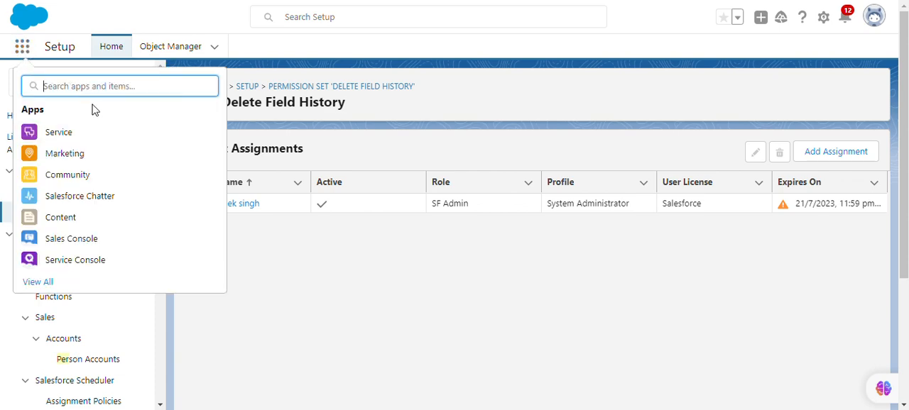
{"action": "type", "text": "gr"}
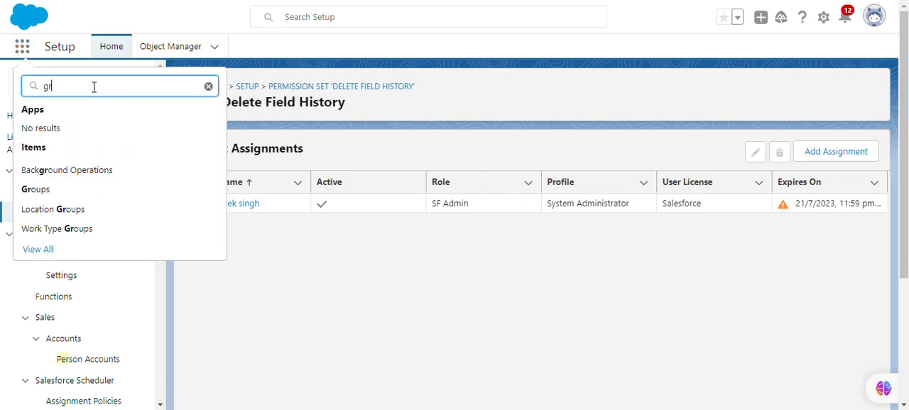
{"action": "type", "text": "and h"}
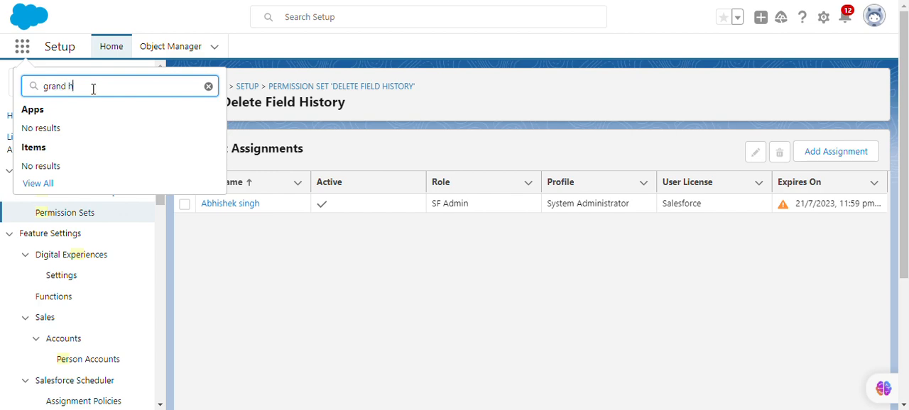
{"action": "key", "text": "BackSpace"}
{"action": "key", "text": "BackSpace"}
{"action": "key", "text": "BackSpace"}
{"action": "key", "text": "BackSpace"}
{"action": "key", "text": "BackSpace"}
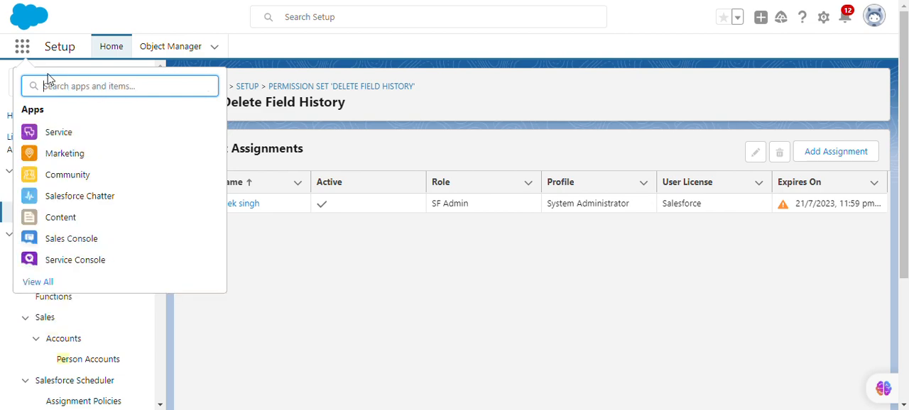
{"action": "left_click", "coordinate": [23, 53]}
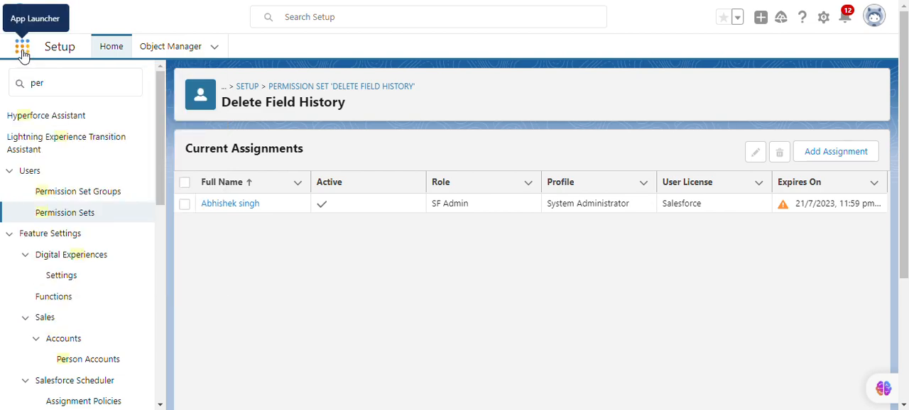
Step: Browse all available Salesforce apps and open the User Access & Permissions Assistant app
{"action": "left_click", "coordinate": [24, 55]}
{"action": "left_click", "coordinate": [38, 281]}
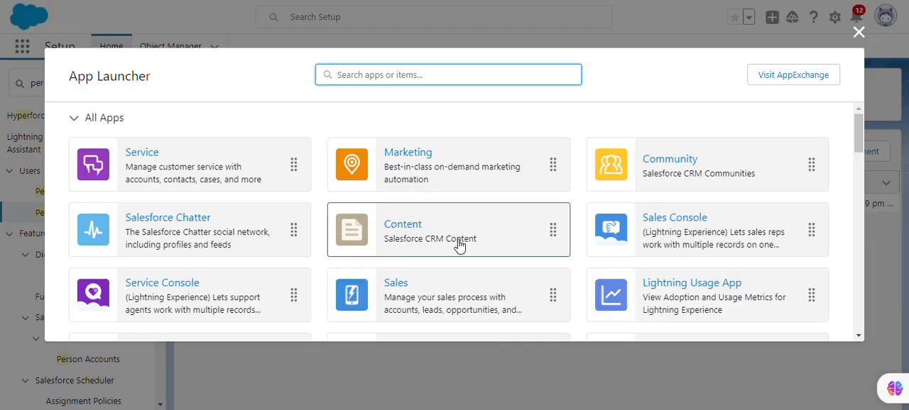
{"action": "scroll", "coordinate": [458, 249], "scroll_direction": "down", "scroll_amount": 2}
{"action": "scroll", "coordinate": [326, 264], "scroll_direction": "down", "scroll_amount": 2}
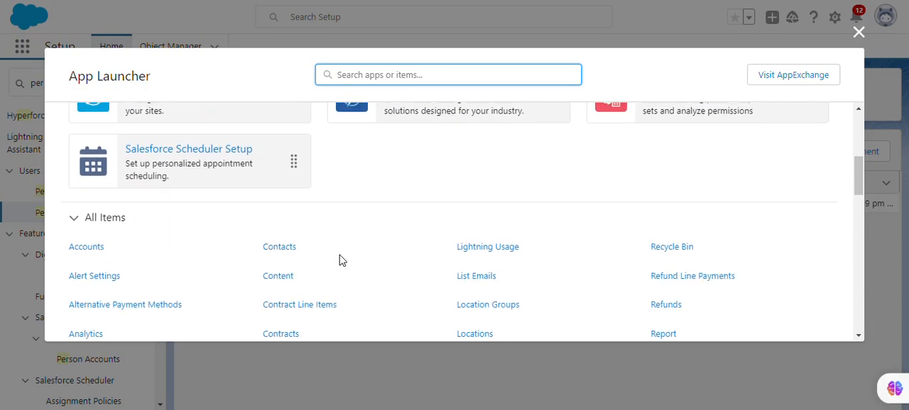
{"action": "scroll", "coordinate": [385, 253], "scroll_direction": "up", "scroll_amount": 3}
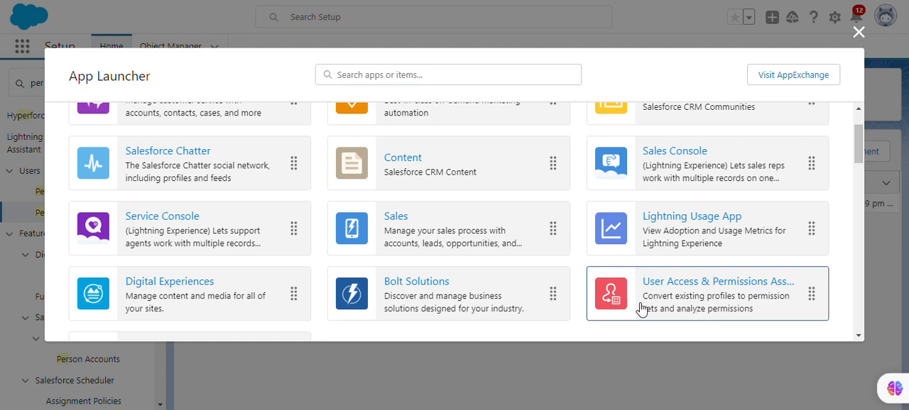
{"action": "left_click", "coordinate": [641, 309]}
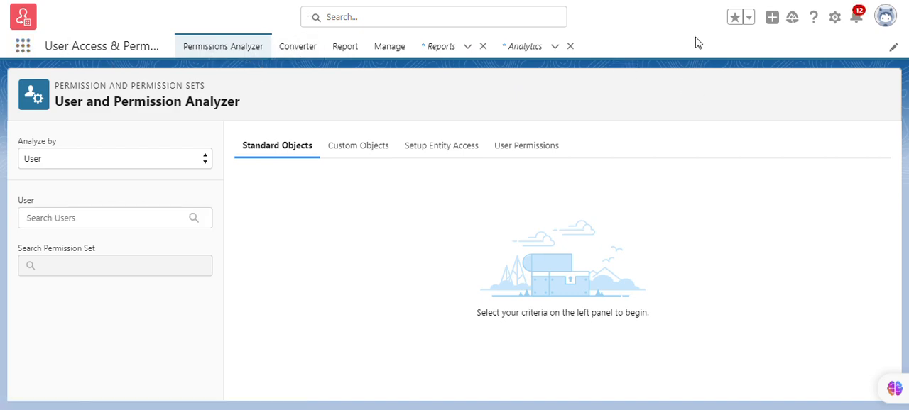
{"action": "left_click", "coordinate": [487, 18]}
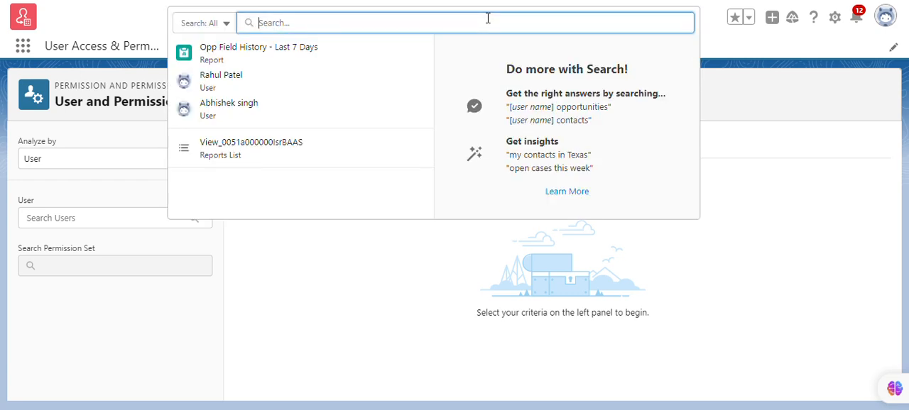
{"action": "type", "text": "gr"}
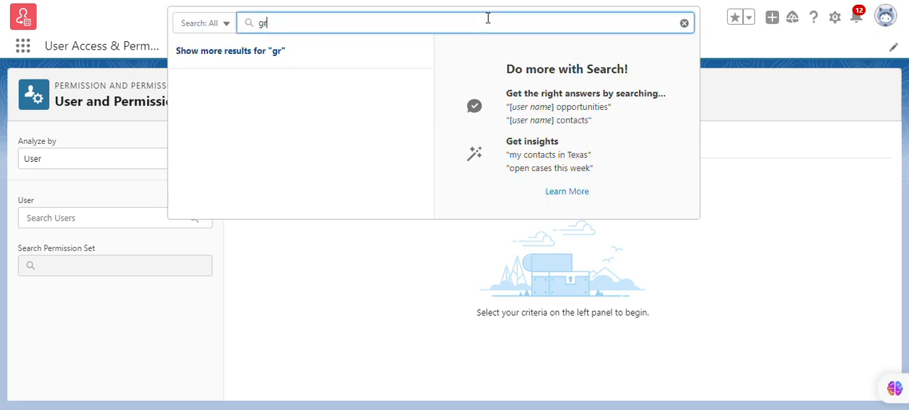
{"action": "type", "text": "and"}
{"action": "key", "text": "BackSpace"}
{"action": "key", "text": "BackSpace"}
{"action": "key", "text": "BackSpace"}
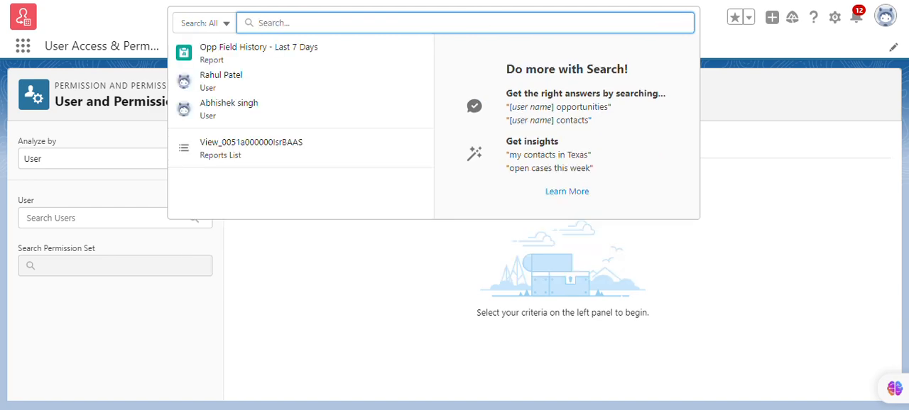
{"action": "key", "text": "Escape"}
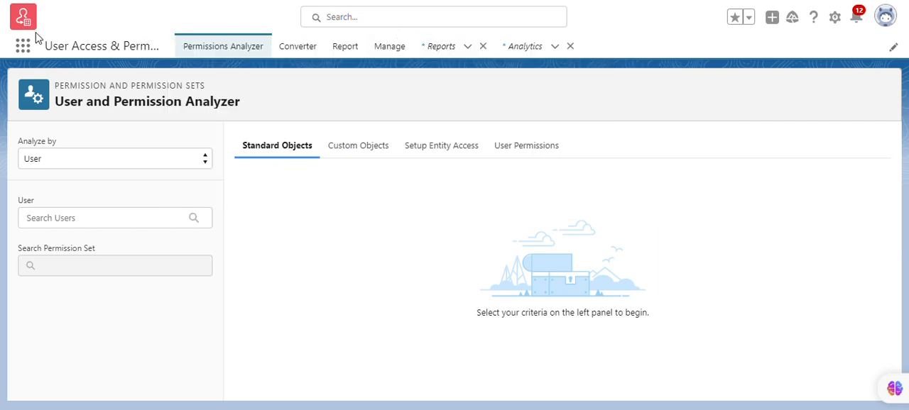
Step: Open the Grand Hotels & Resorts Ltd account record from the All Accounts list view
{"action": "left_click", "coordinate": [23, 48]}
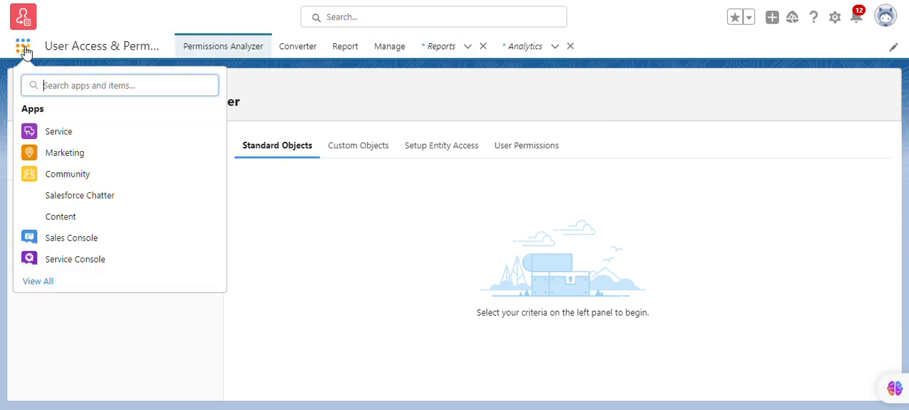
{"action": "type", "text": "acc"}
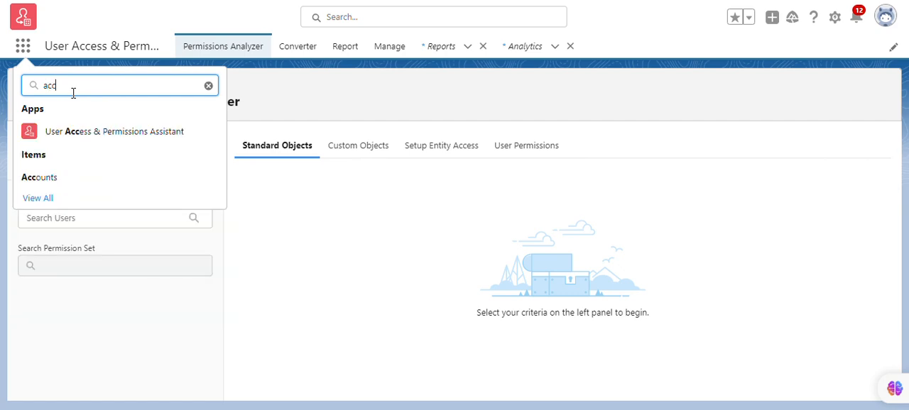
{"action": "left_click", "coordinate": [37, 179]}
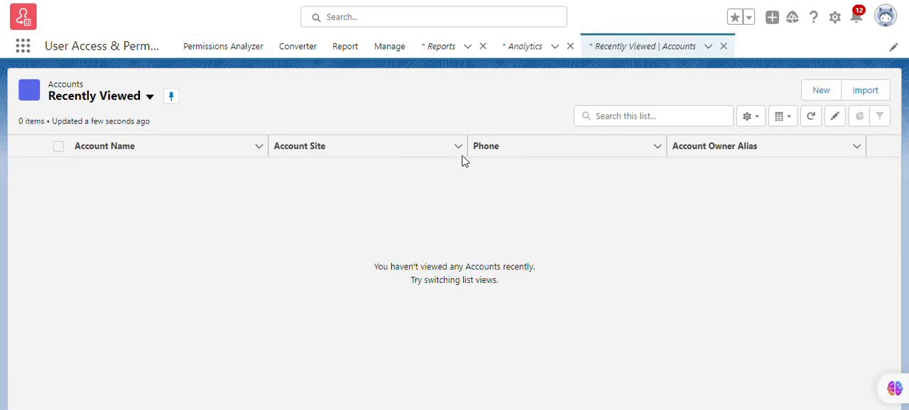
{"action": "left_click", "coordinate": [156, 98]}
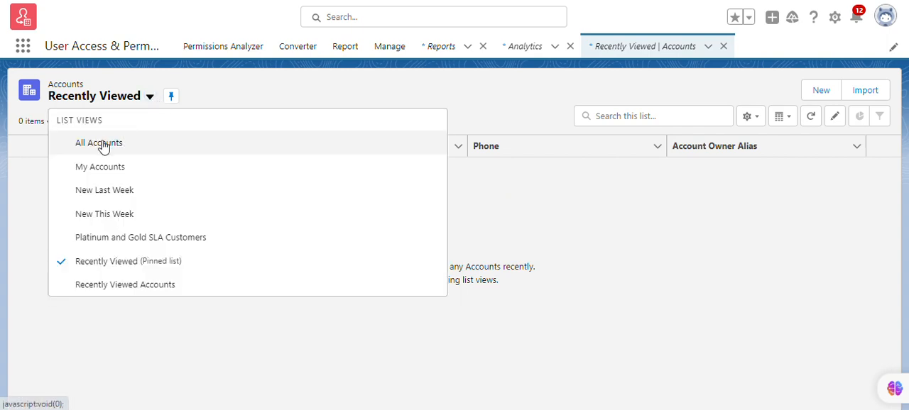
{"action": "left_click", "coordinate": [106, 146]}
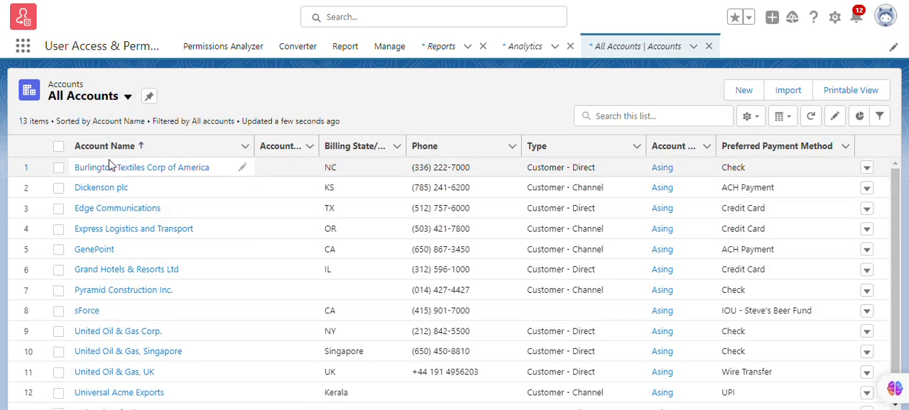
{"action": "scroll", "coordinate": [177, 260], "scroll_direction": "down", "scroll_amount": 1}
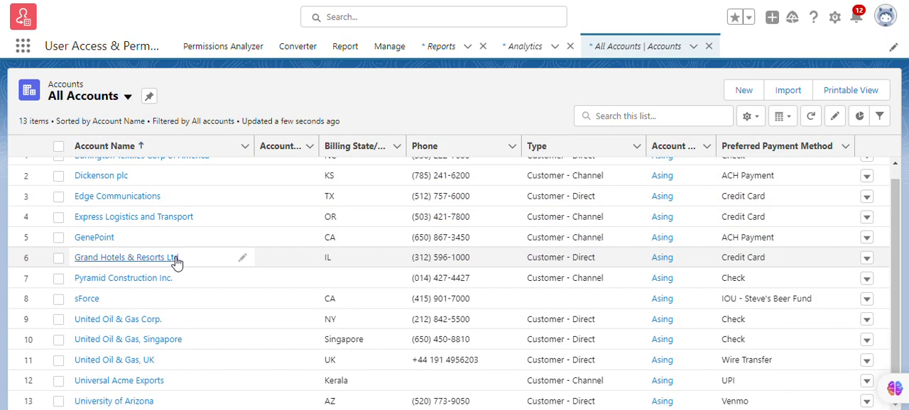
{"action": "left_click", "coordinate": [133, 258]}
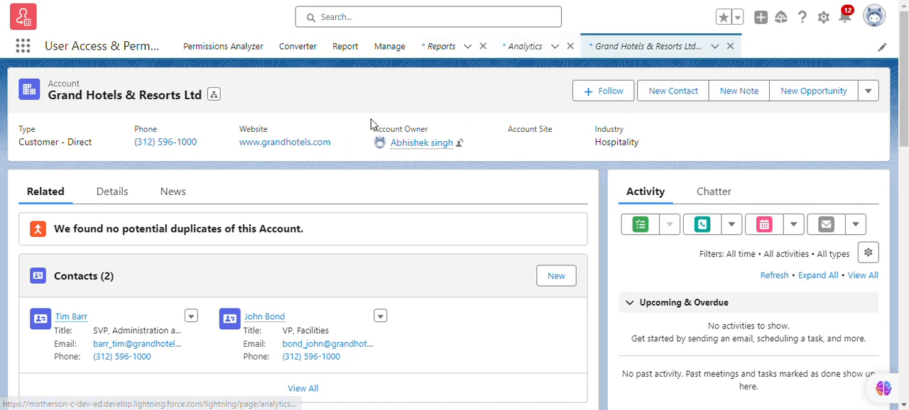
Step: Copy the Grand Hotels & Resorts Ltd record ID from its page address and add an export filter for Account ID equal to it
{"action": "key", "text": "F11"}
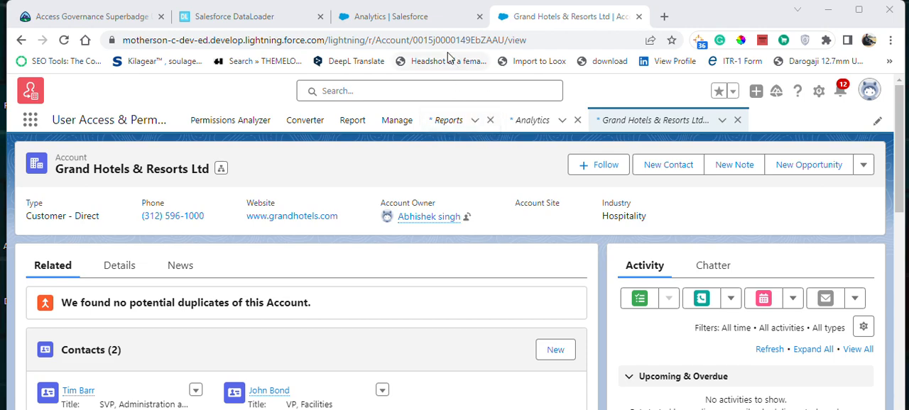
{"action": "left_click_drag", "start_coordinate": [414, 41], "coordinate": [506, 44]}
{"action": "key", "text": "ctrl+c"}
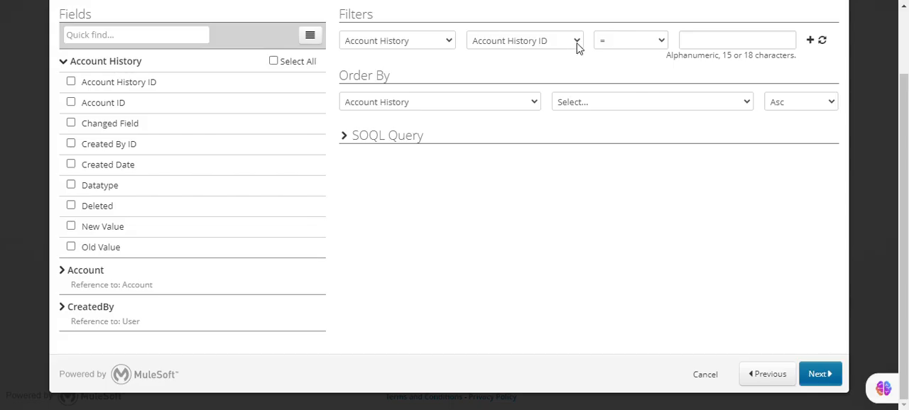
{"action": "left_click", "coordinate": [576, 43]}
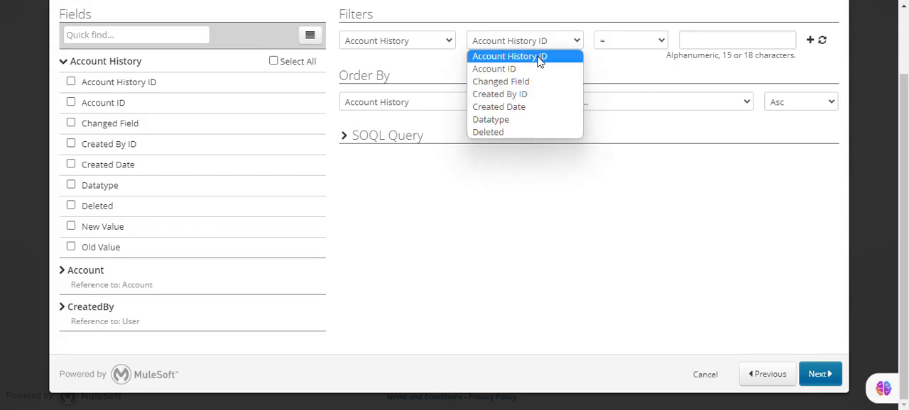
{"action": "left_click", "coordinate": [523, 70]}
{"action": "left_click", "coordinate": [702, 41]}
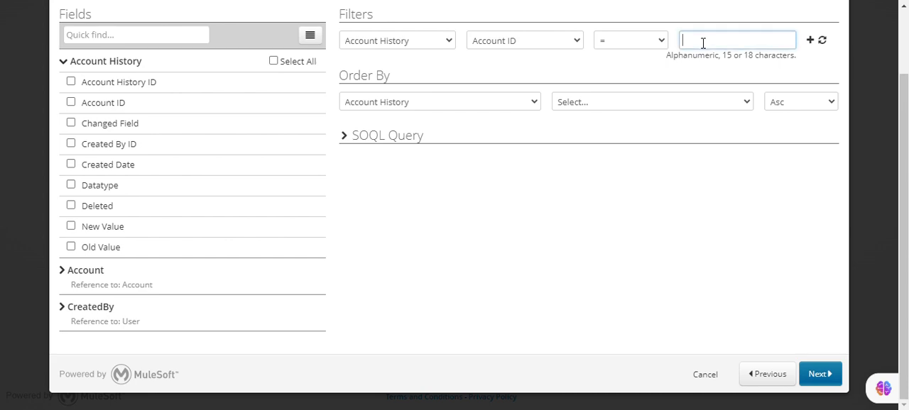
{"action": "key", "text": "ctrl+v"}
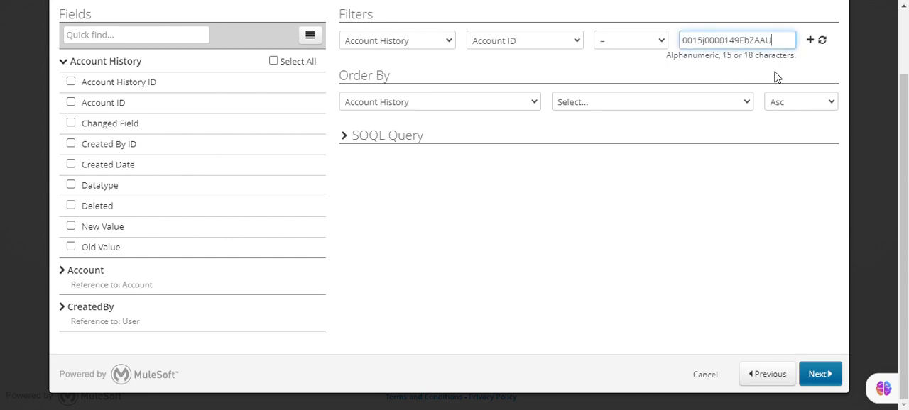
{"action": "left_click", "coordinate": [811, 40]}
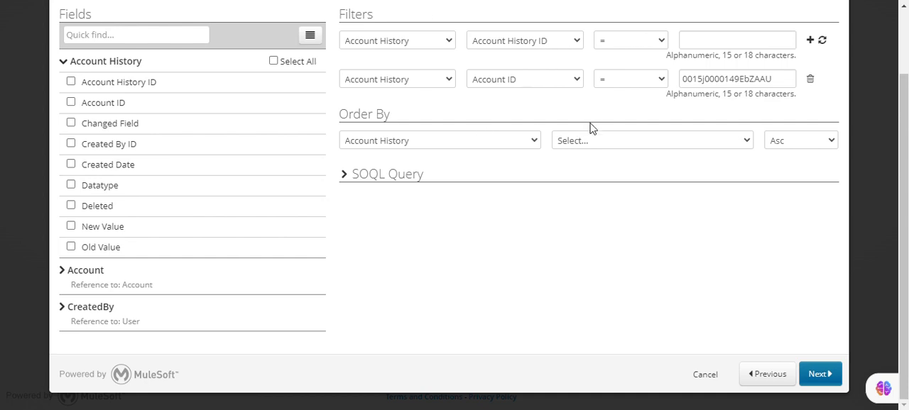
Step: Include the Account History ID, New Value and Old Value fields in the export and proceed to the run settings
{"action": "scroll", "coordinate": [593, 128], "scroll_direction": "up", "scroll_amount": 1}
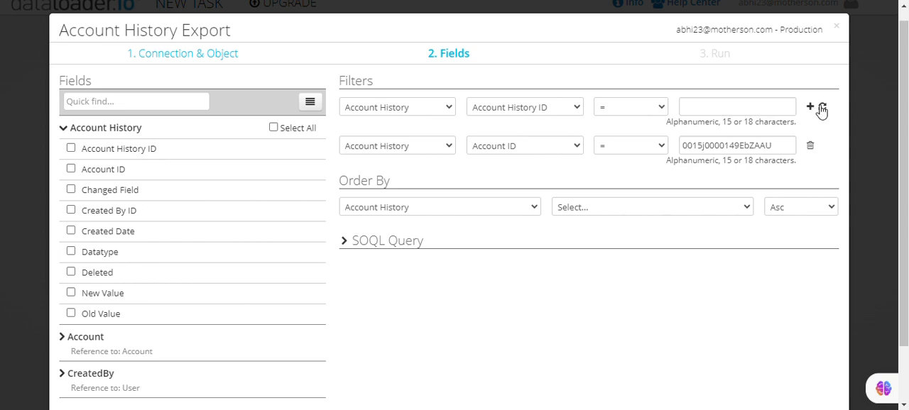
{"action": "left_click", "coordinate": [71, 148]}
{"action": "left_click", "coordinate": [70, 294]}
{"action": "left_click", "coordinate": [70, 318]}
{"action": "scroll", "coordinate": [781, 299], "scroll_direction": "down", "scroll_amount": 2}
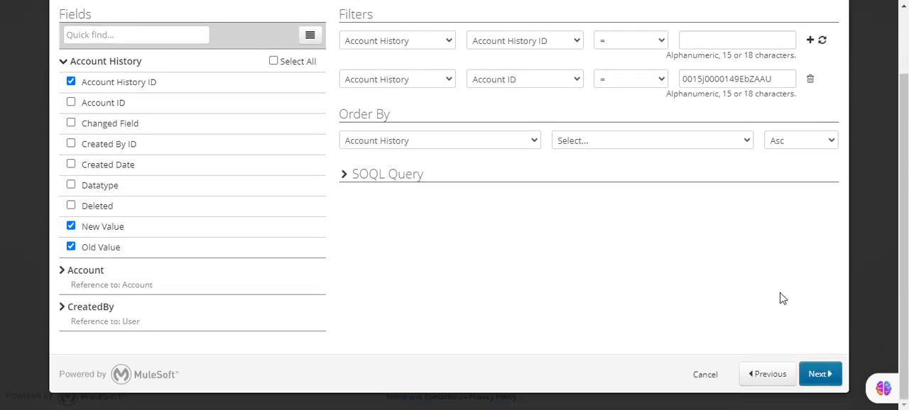
{"action": "left_click", "coordinate": [809, 374]}
Step: Enable Export All Records in the advanced settings of the Account History export
{"action": "scroll", "coordinate": [512, 199], "scroll_direction": "up", "scroll_amount": 1}
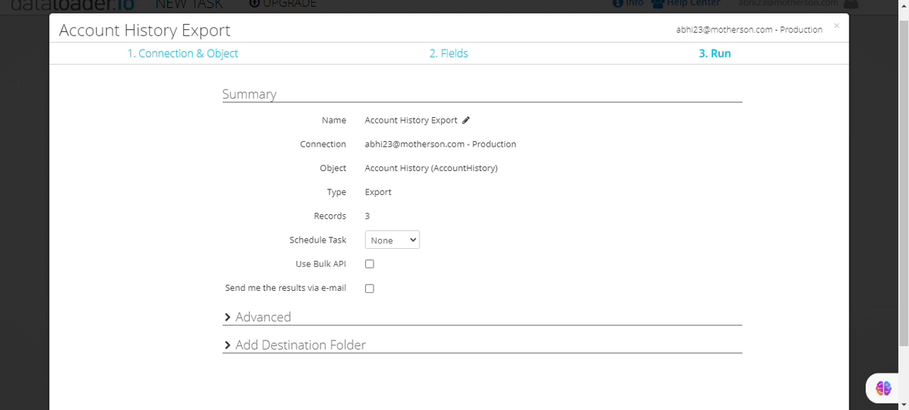
{"action": "left_click", "coordinate": [245, 319]}
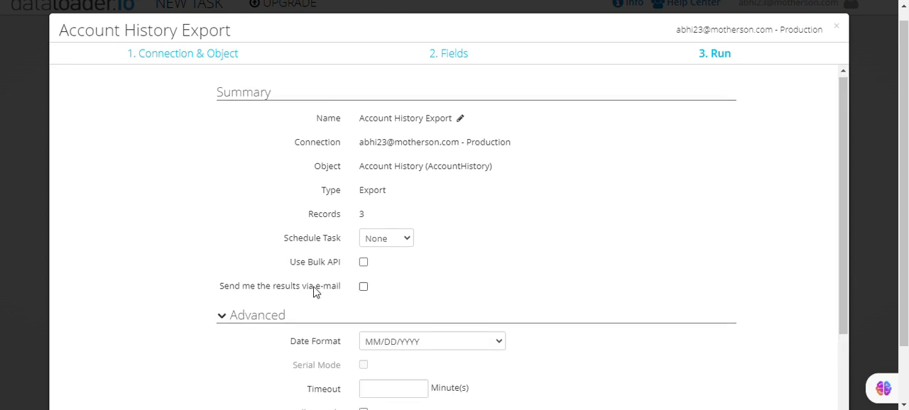
{"action": "scroll", "coordinate": [431, 329], "scroll_direction": "down", "scroll_amount": 2}
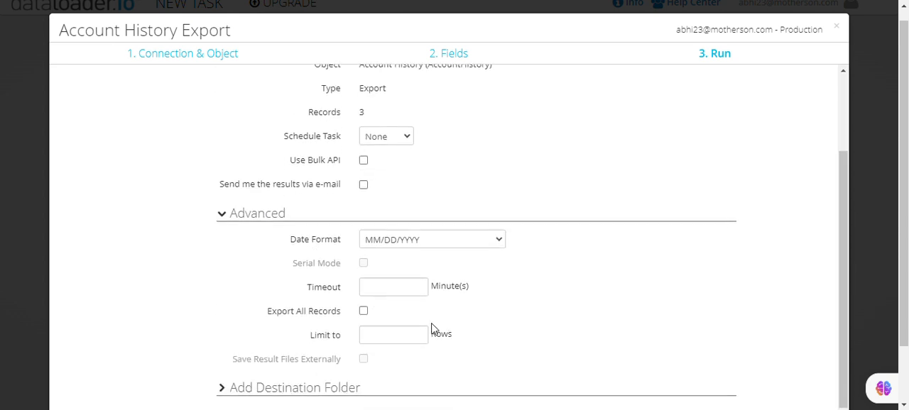
{"action": "left_click", "coordinate": [362, 311]}
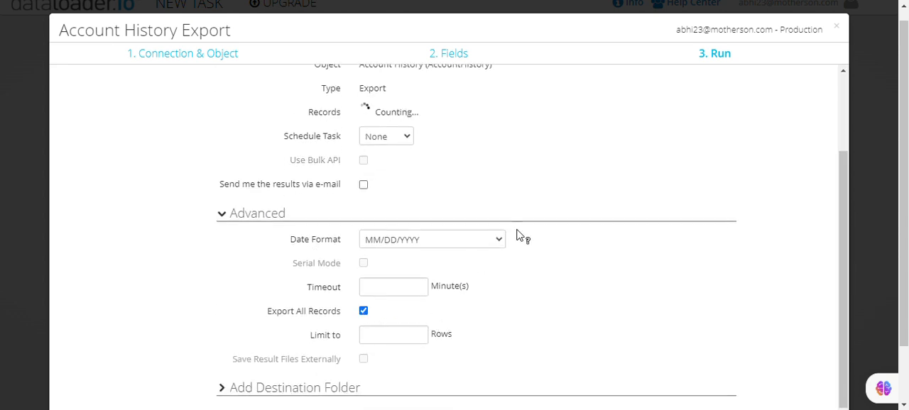
{"action": "mouse_move", "coordinate": [515, 239]}
{"action": "scroll", "coordinate": [518, 213], "scroll_direction": "down", "scroll_amount": 1}
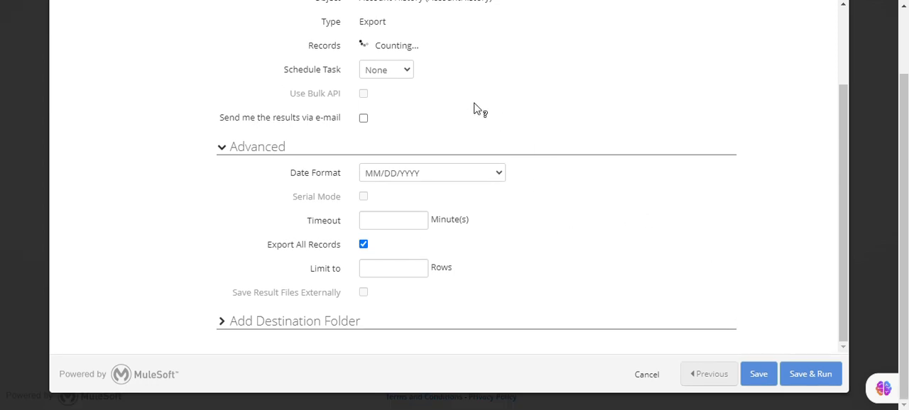
Step: Save and run the Account History export task and dismiss the AppExchange review request
{"action": "left_click", "coordinate": [805, 377]}
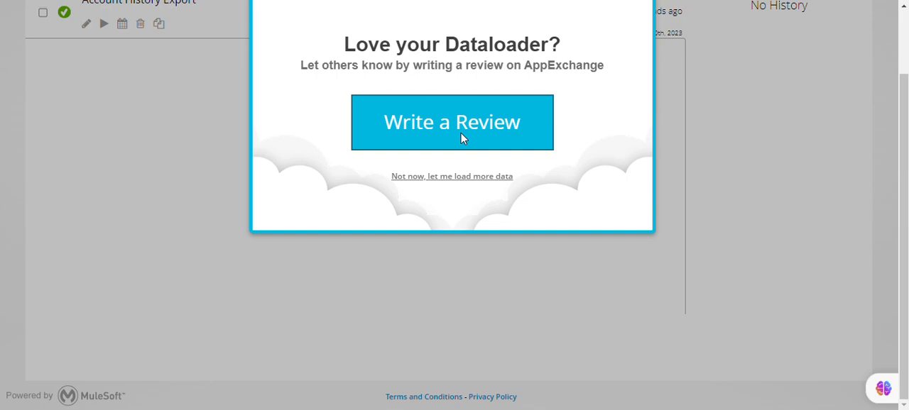
{"action": "left_click", "coordinate": [485, 177]}
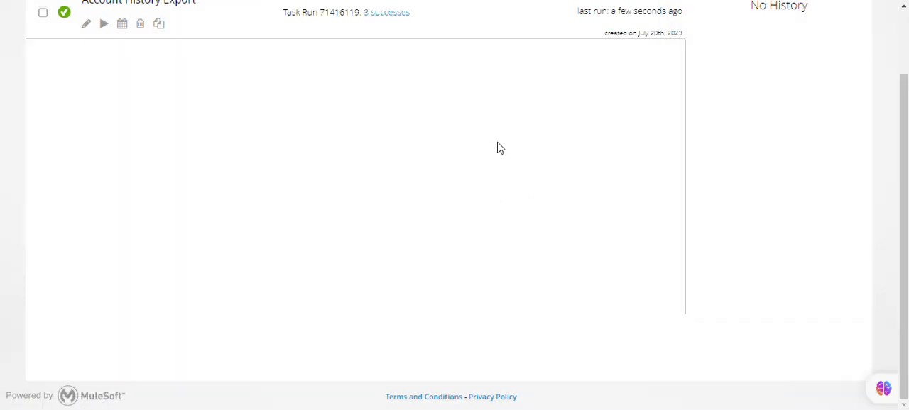
{"action": "scroll", "coordinate": [500, 148], "scroll_direction": "up", "scroll_amount": 2}
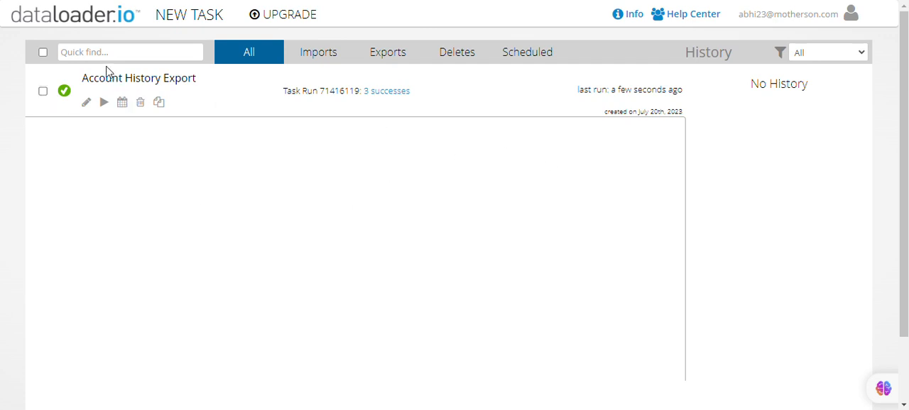
Step: Download the successful results of the Account History export, open the CSV in Excel and dismiss the Office activation notice
{"action": "left_click", "coordinate": [48, 89]}
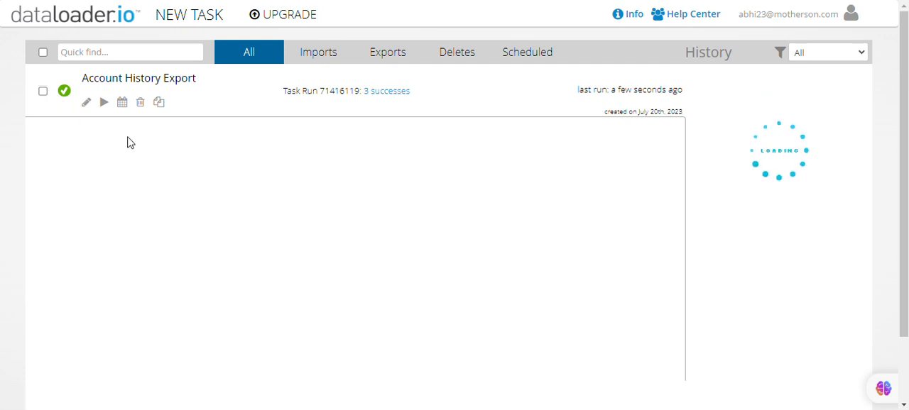
{"action": "left_click", "coordinate": [43, 92]}
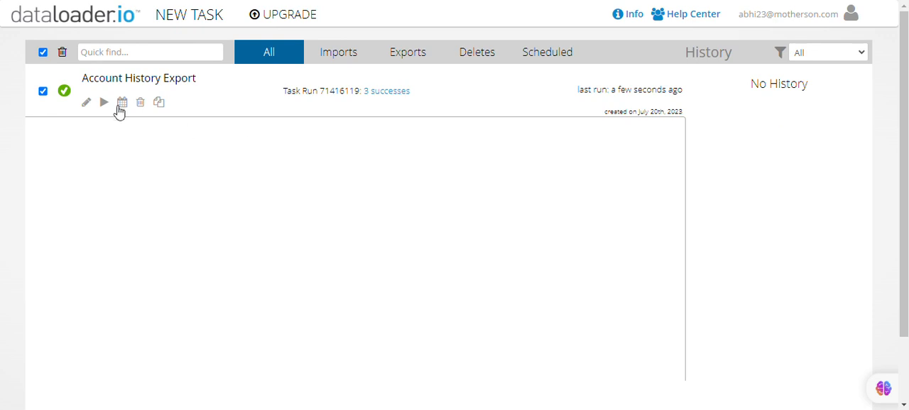
{"action": "left_click", "coordinate": [399, 94]}
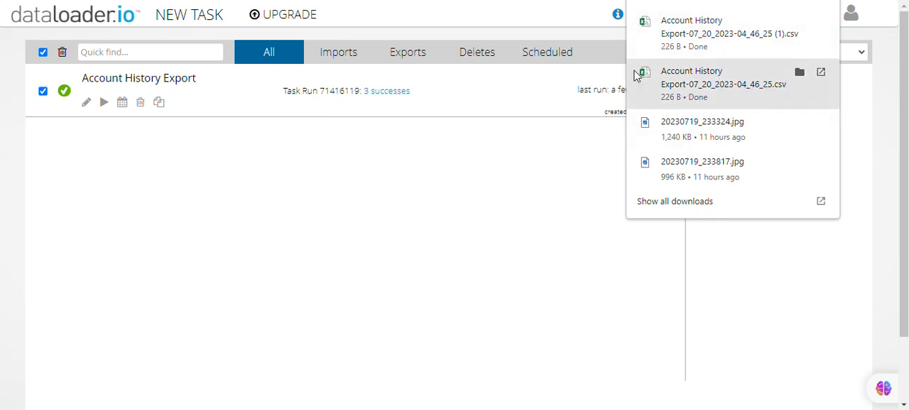
{"action": "left_click", "coordinate": [739, 79]}
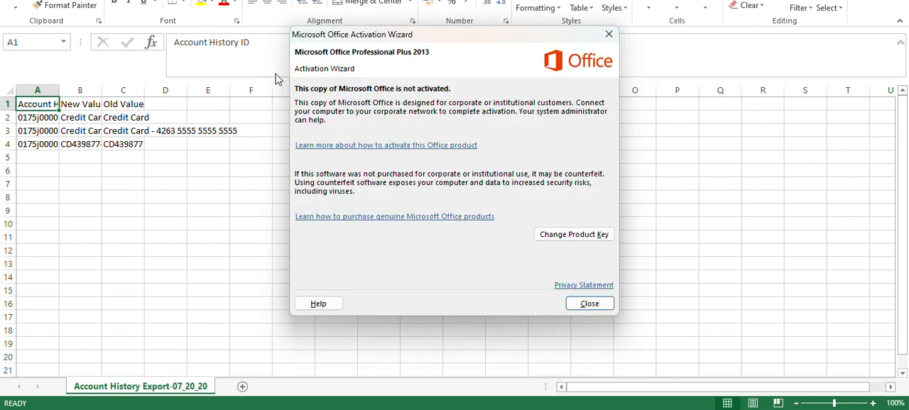
{"action": "left_click", "coordinate": [595, 304]}
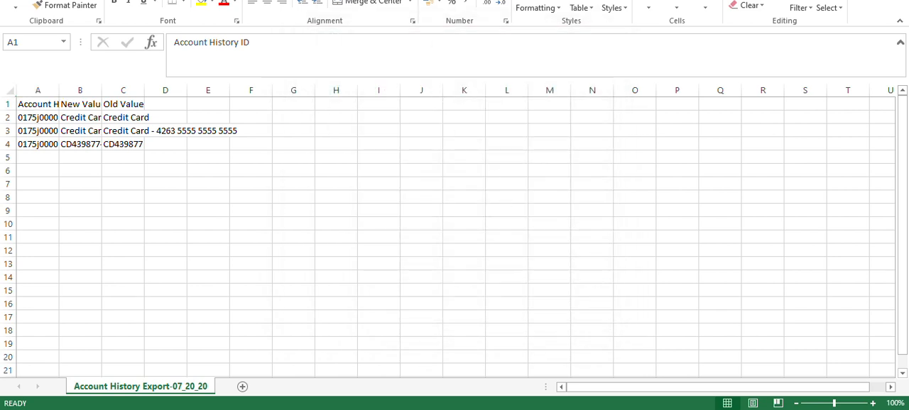
Step: Clear the Account History ID, New Value and Old Value cells of the account number change in row 4
{"action": "left_click", "coordinate": [56, 144]}
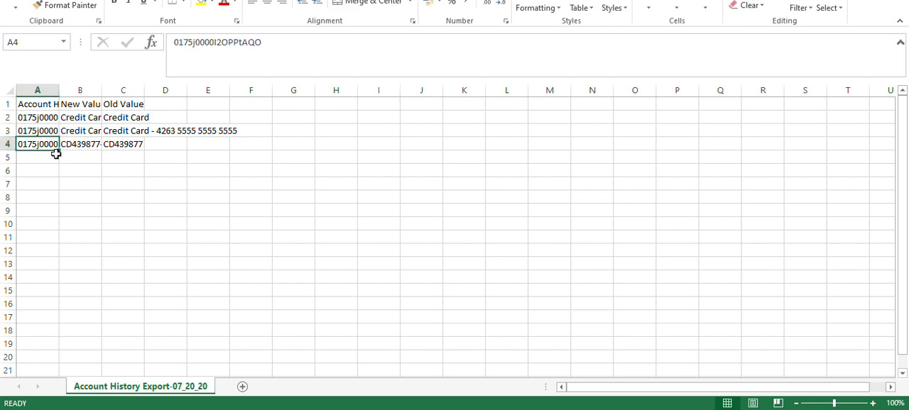
{"action": "key", "text": "Delete"}
{"action": "left_click", "coordinate": [80, 148]}
{"action": "key", "text": "Delete"}
{"action": "left_click", "coordinate": [116, 145]}
{"action": "key", "text": "Delete"}
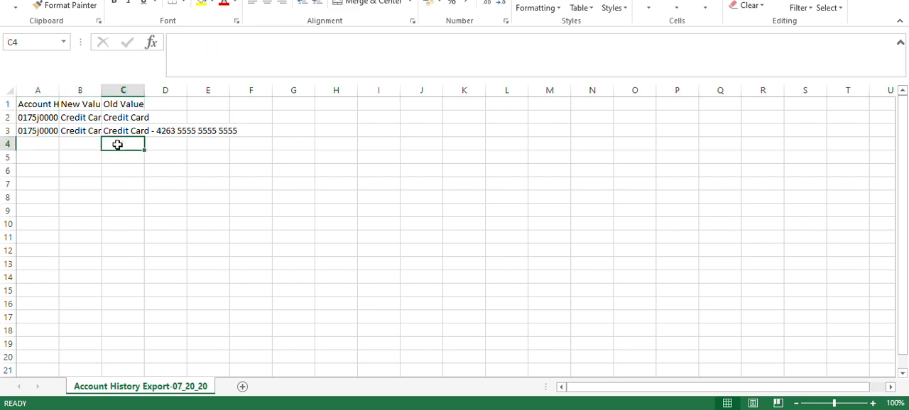
Step: Save the edited export file, keeping the CSV (Comma delimited) format
{"action": "left_click", "coordinate": [124, 169]}
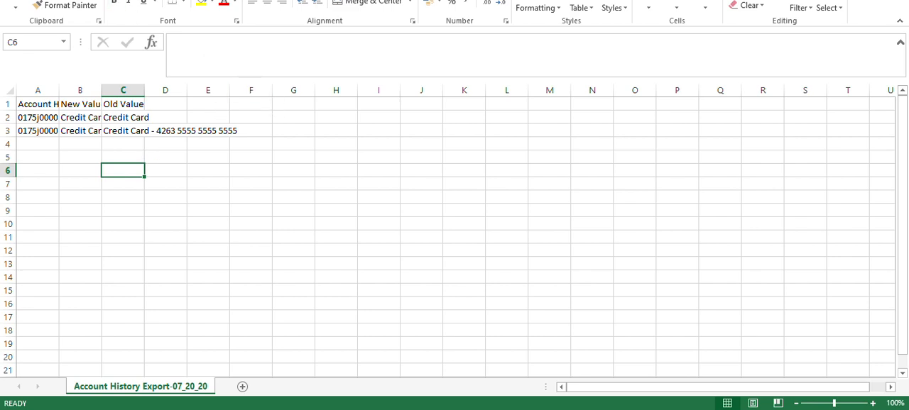
{"action": "key", "text": "ctrl+s"}
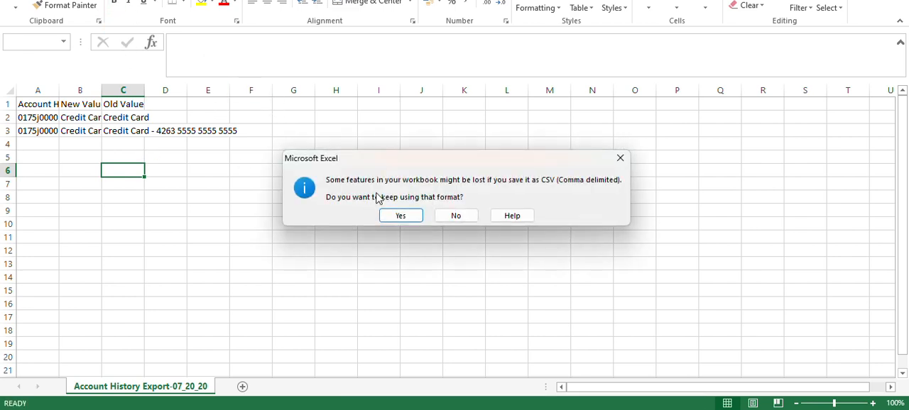
{"action": "left_click", "coordinate": [402, 216]}
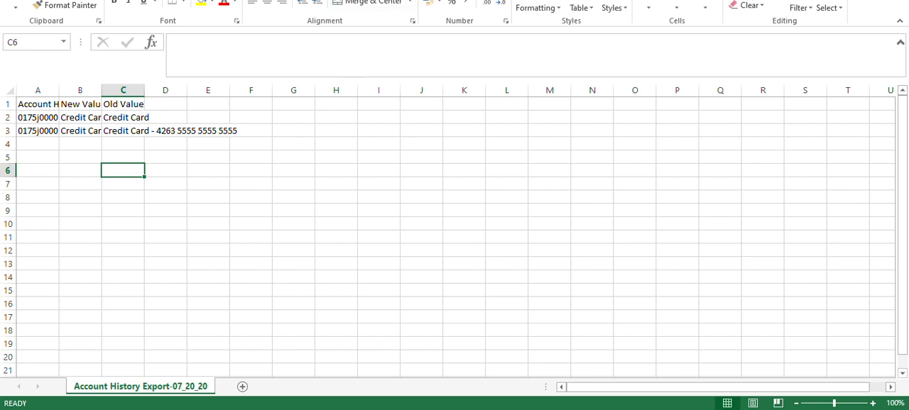
Step: Switch to dataloader.io, start a new Delete task for the Account History object and proceed to the file selection
{"action": "key", "text": "alt+Tab"}
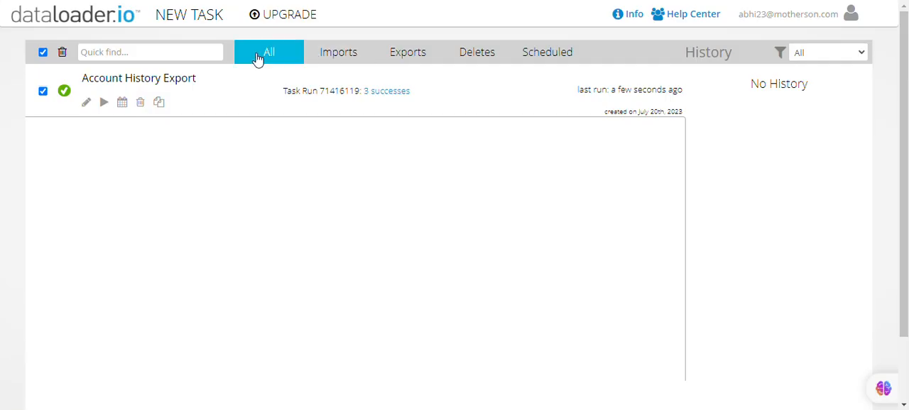
{"action": "left_click", "coordinate": [200, 18]}
{"action": "left_click", "coordinate": [178, 107]}
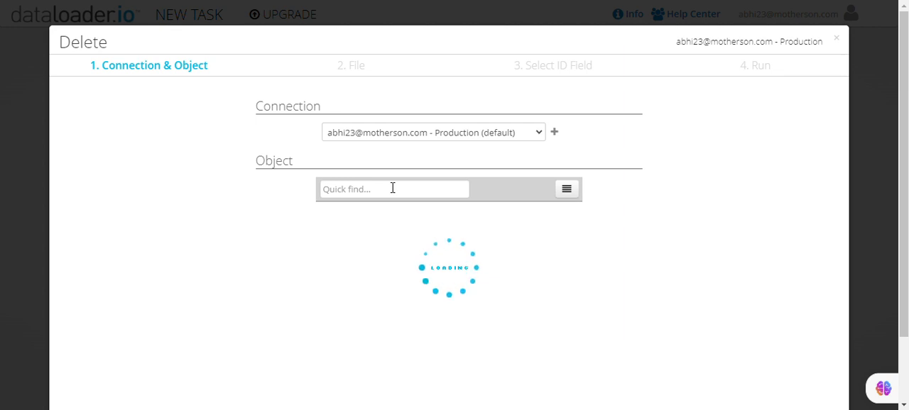
{"action": "left_click", "coordinate": [370, 260]}
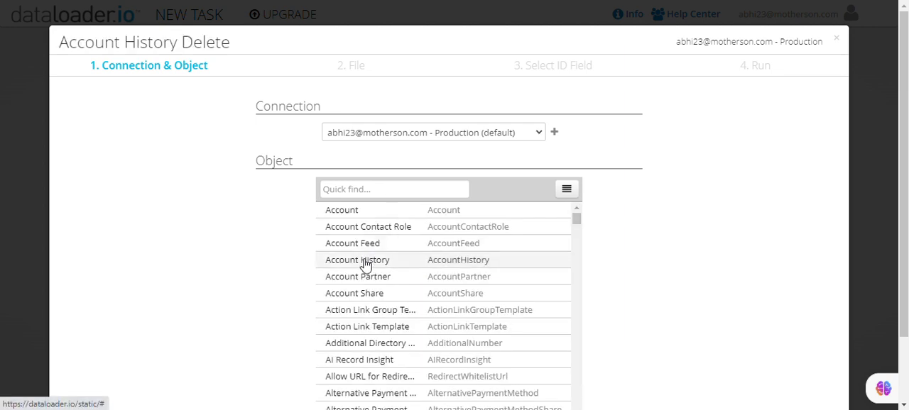
{"action": "scroll", "coordinate": [622, 270], "scroll_direction": "down", "scroll_amount": 2}
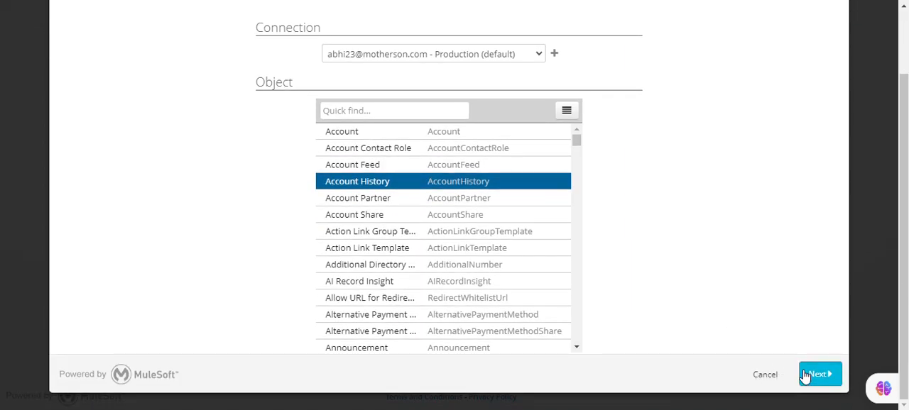
{"action": "left_click", "coordinate": [809, 376]}
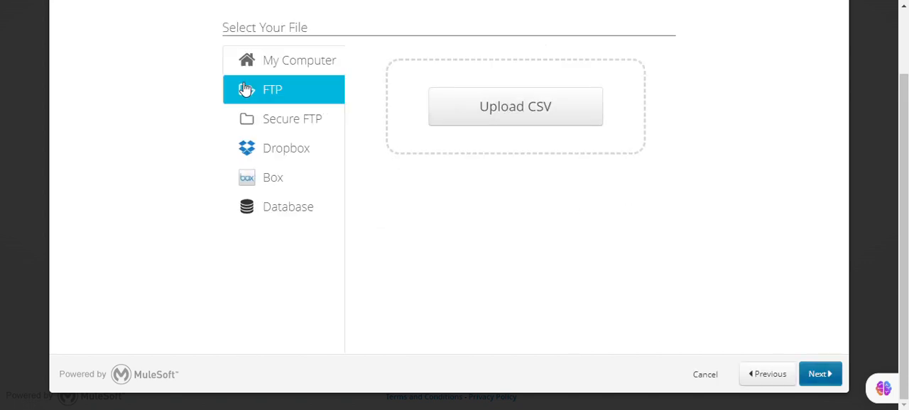
Step: Upload Account History Export-07_20_2023-04_46_25 for deletion and accept Account History ID as the ID field
{"action": "left_click", "coordinate": [544, 113]}
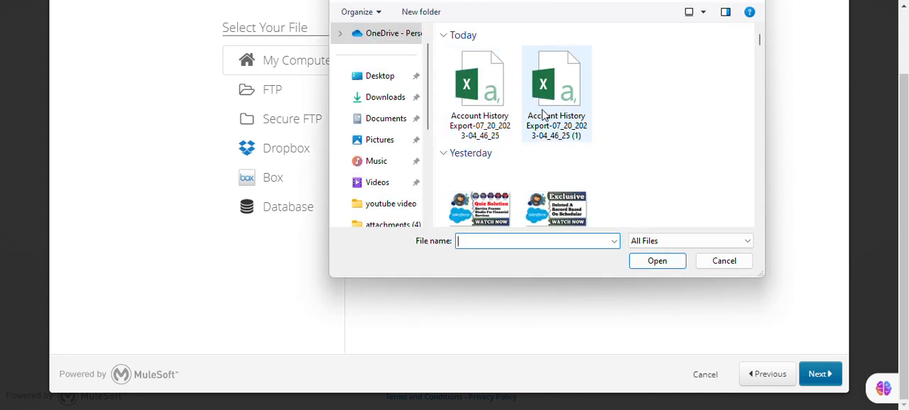
{"action": "left_click", "coordinate": [478, 89]}
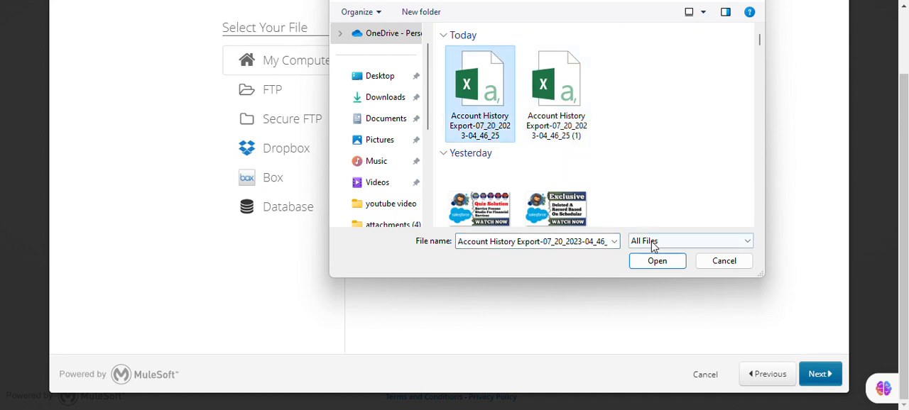
{"action": "left_click", "coordinate": [652, 260]}
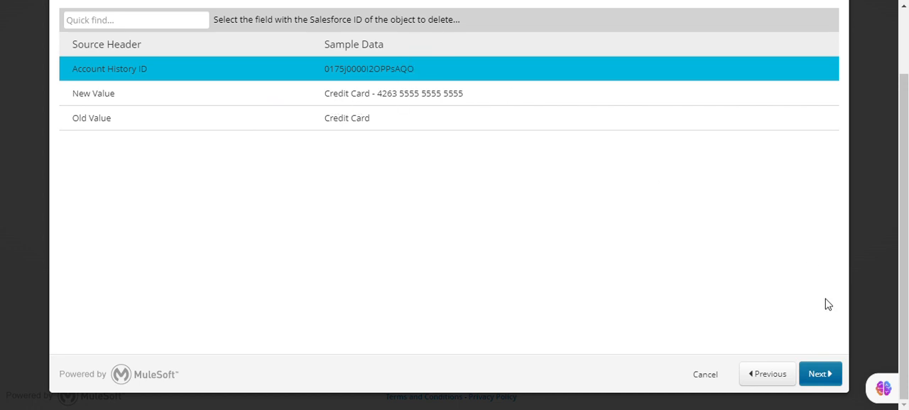
{"action": "left_click", "coordinate": [813, 380]}
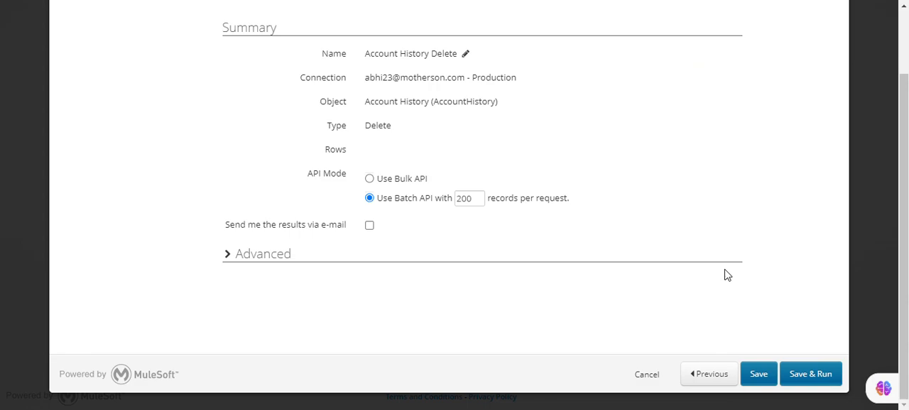
Step: Save and run the Account History Delete task, confirming the deletion
{"action": "left_click", "coordinate": [822, 363]}
{"action": "left_click", "coordinate": [556, 229]}
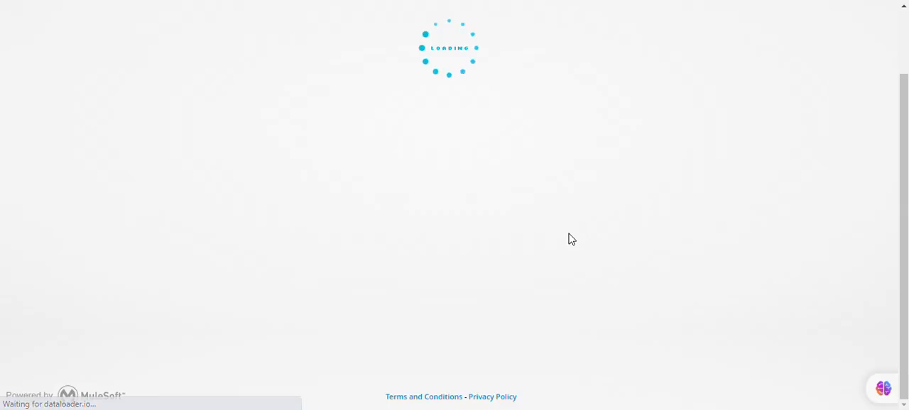
{"action": "scroll", "coordinate": [533, 210], "scroll_direction": "up", "scroll_amount": 2}
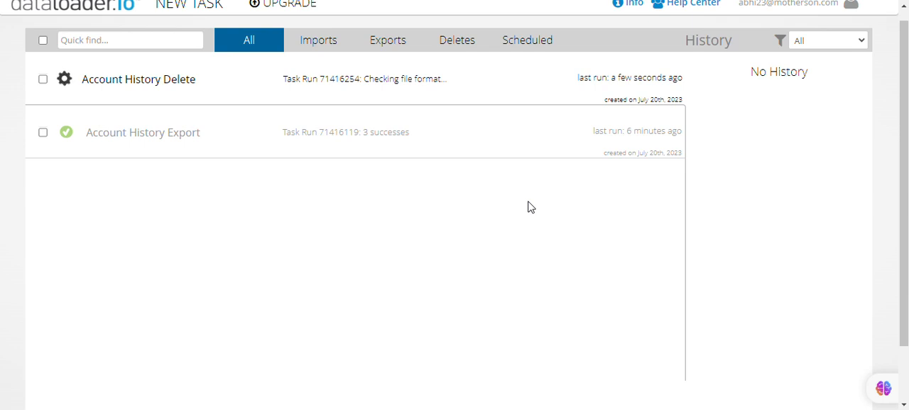
{"action": "scroll", "coordinate": [529, 206], "scroll_direction": "up", "scroll_amount": 1}
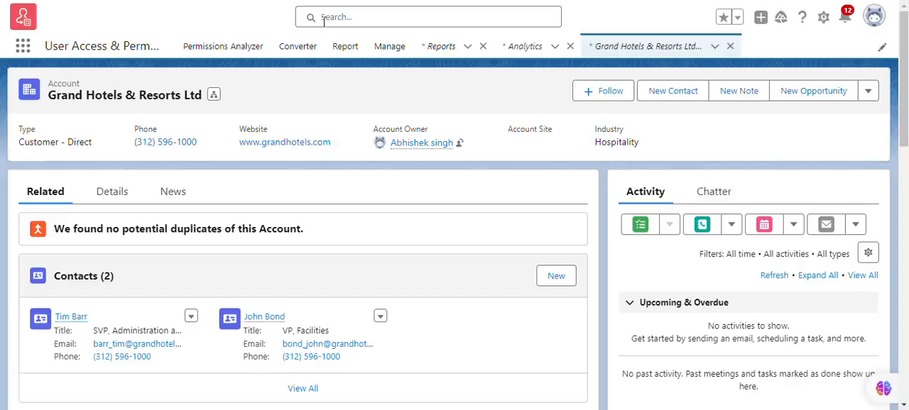
Step: Examine the Account History related list on the Grand Hotels & Resorts Ltd account record in Salesforce
{"action": "scroll", "coordinate": [294, 227], "scroll_direction": "down", "scroll_amount": 5}
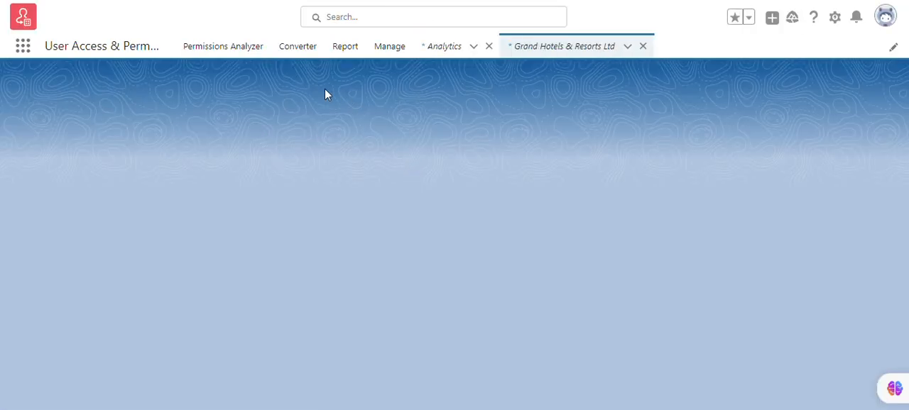
{"action": "scroll", "coordinate": [343, 149], "scroll_direction": "down", "scroll_amount": 5}
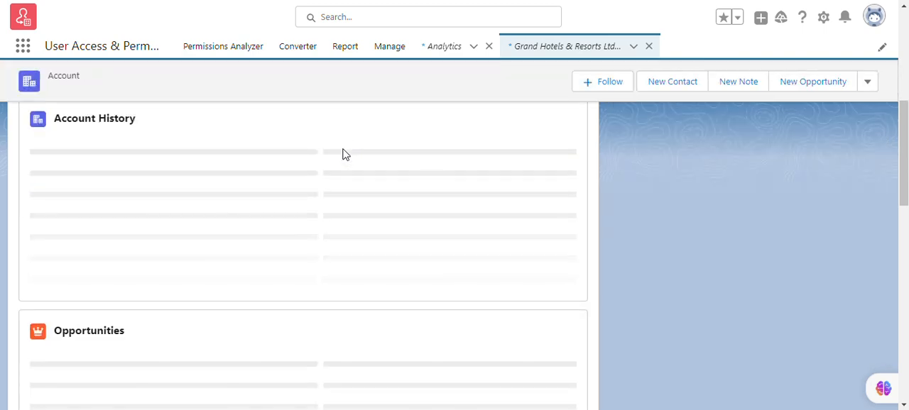
{"action": "scroll", "coordinate": [343, 156], "scroll_direction": "down", "scroll_amount": 5}
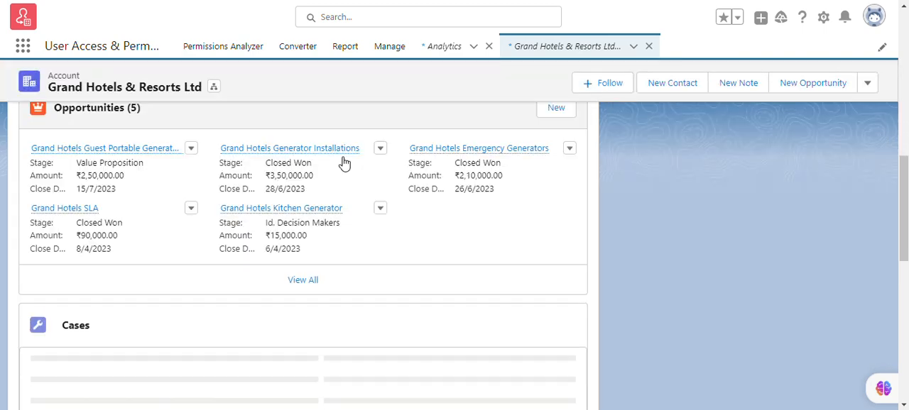
{"action": "scroll", "coordinate": [343, 165], "scroll_direction": "up", "scroll_amount": 5}
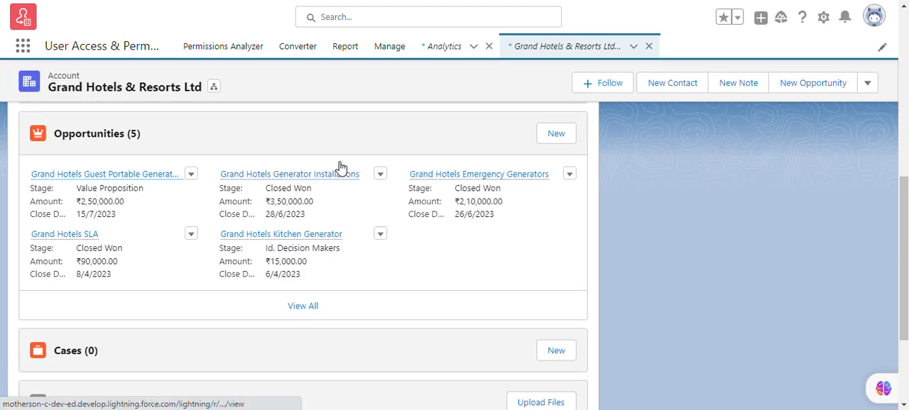
{"action": "scroll", "coordinate": [341, 168], "scroll_direction": "up", "scroll_amount": 3}
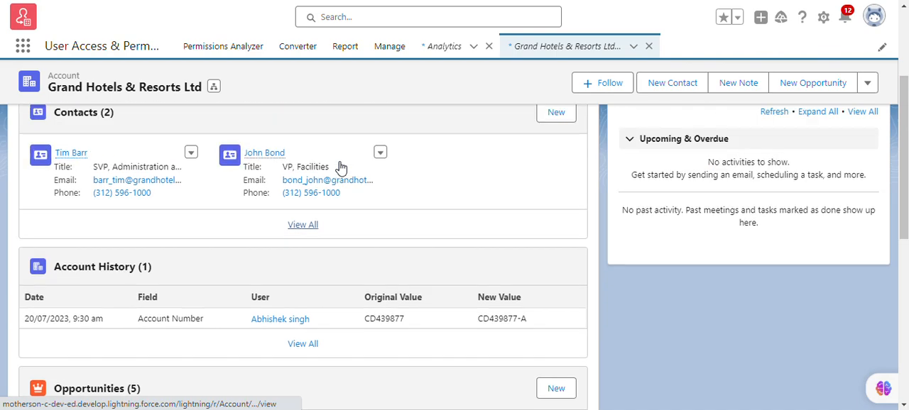
{"action": "scroll", "coordinate": [338, 165], "scroll_direction": "down", "scroll_amount": 5}
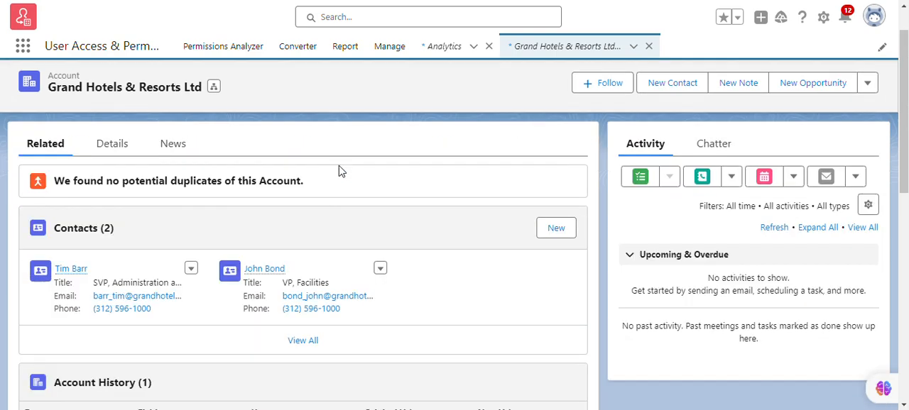
{"action": "scroll", "coordinate": [338, 163], "scroll_direction": "up", "scroll_amount": 2}
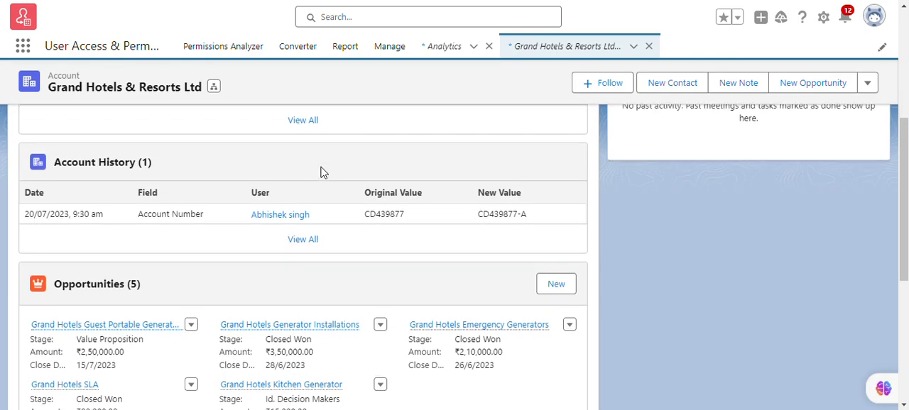
{"action": "scroll", "coordinate": [338, 164], "scroll_direction": "down", "scroll_amount": 5}
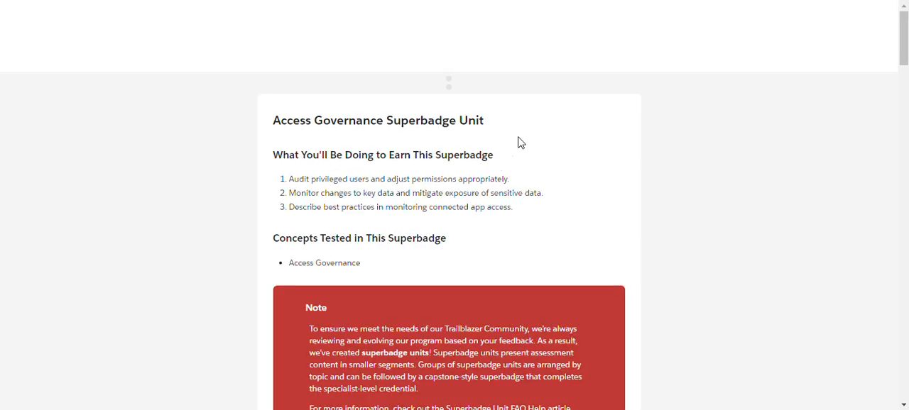
Step: Switch to the Trailhead superbadge page and submit the Monitor Data Changes challenge for checking
{"action": "scroll", "coordinate": [545, 220], "scroll_direction": "down", "scroll_amount": 15}
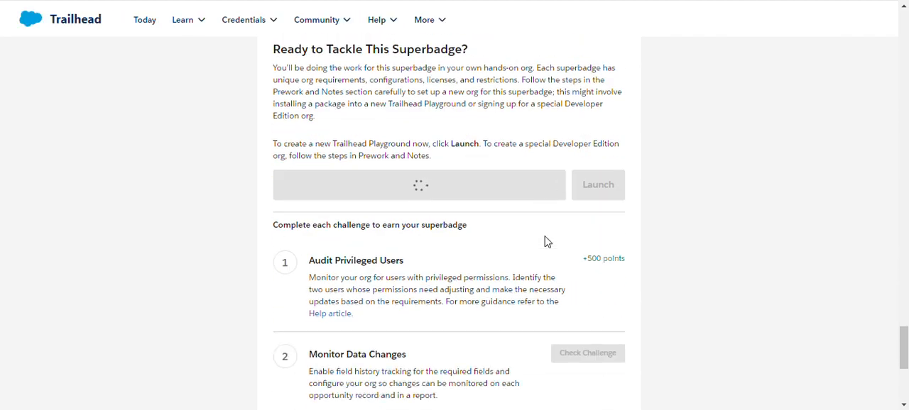
{"action": "scroll", "coordinate": [545, 241], "scroll_direction": "up", "scroll_amount": 3}
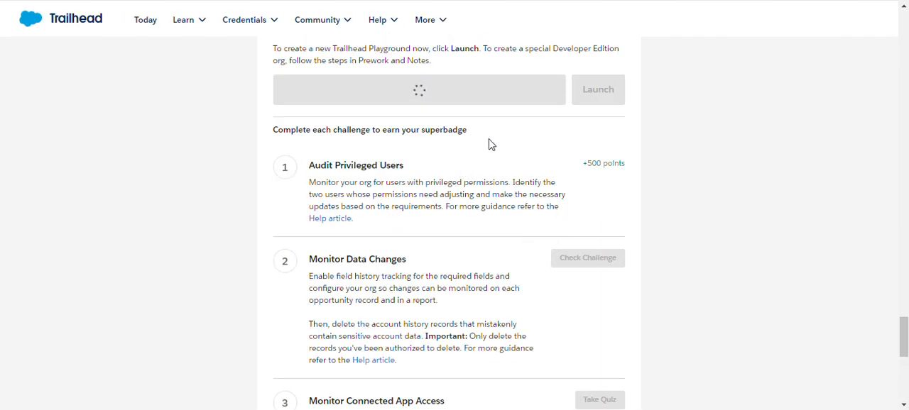
{"action": "left_click", "coordinate": [598, 264]}
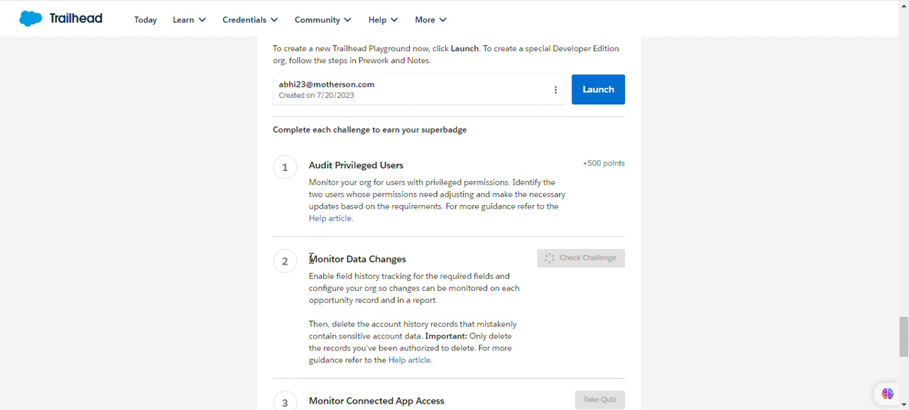
{"action": "left_click_drag", "start_coordinate": [310, 259], "coordinate": [451, 294]}
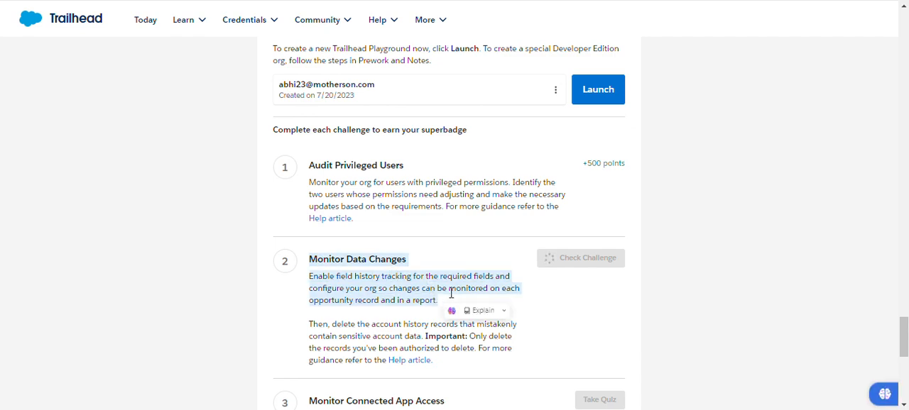
{"action": "left_click", "coordinate": [290, 301]}
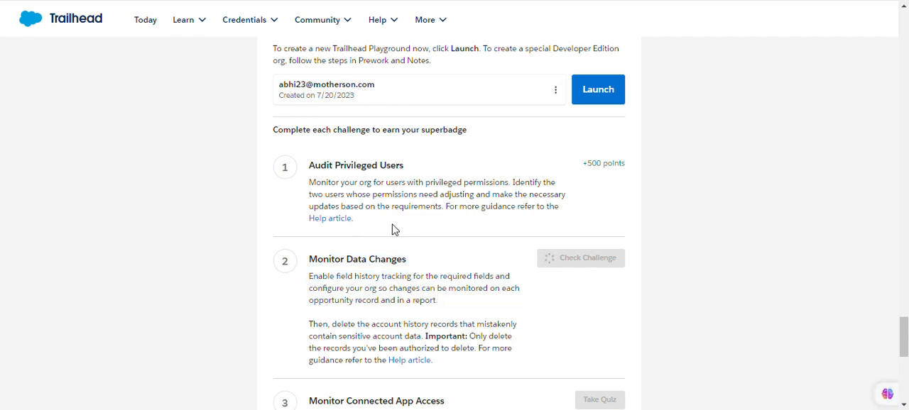